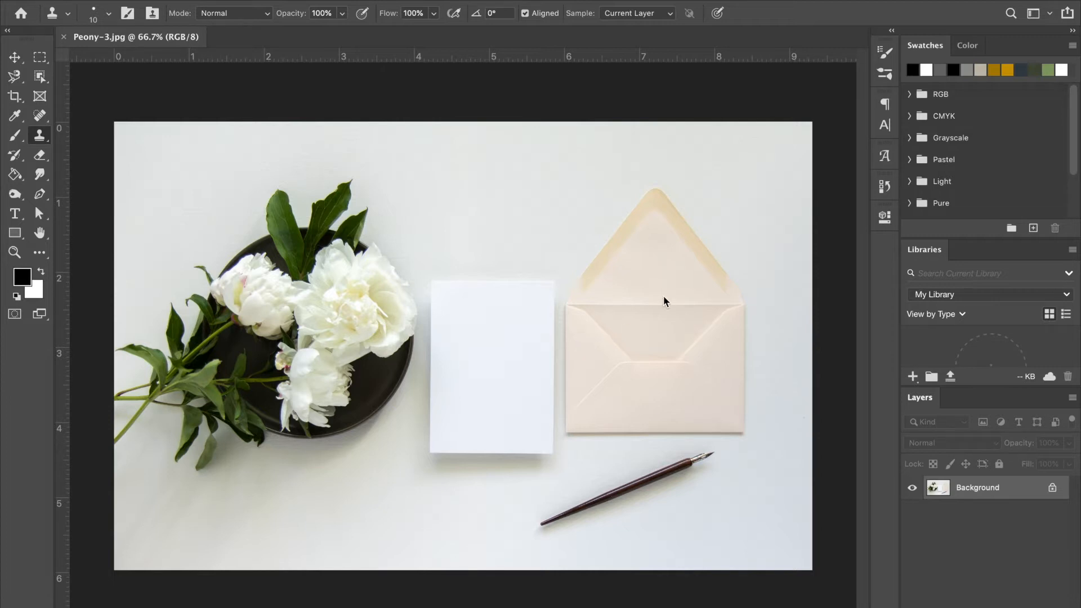
# Step: Select the whole open envelope, including its flap, with the Object Selection tool
pyautogui.scroll(1, 663, 296)
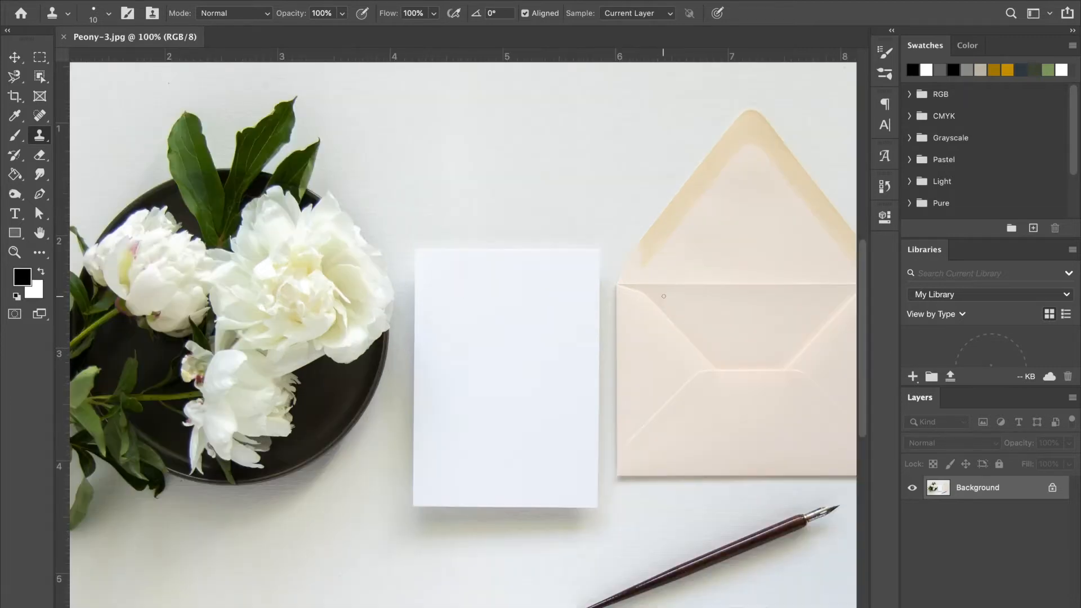
pyautogui.hscroll(5, 663, 296)
pyautogui.hscroll(-1, 664, 295)
pyautogui.hscroll(-2, 663, 296)
pyautogui.scroll(1, 664, 296)
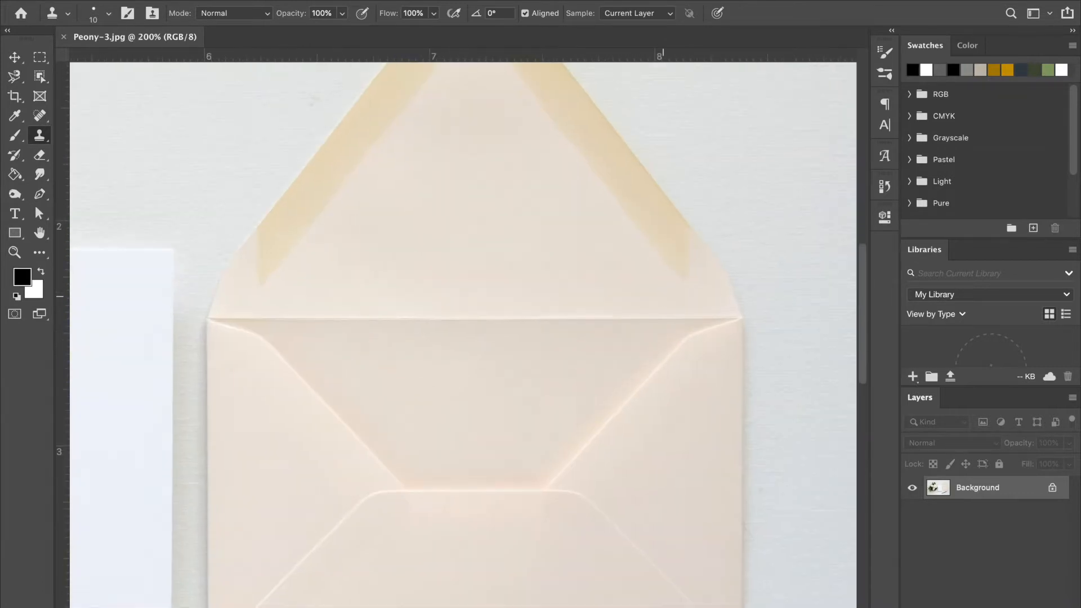
pyautogui.hscroll(-1, 663, 296)
pyautogui.scroll(-1, 663, 297)
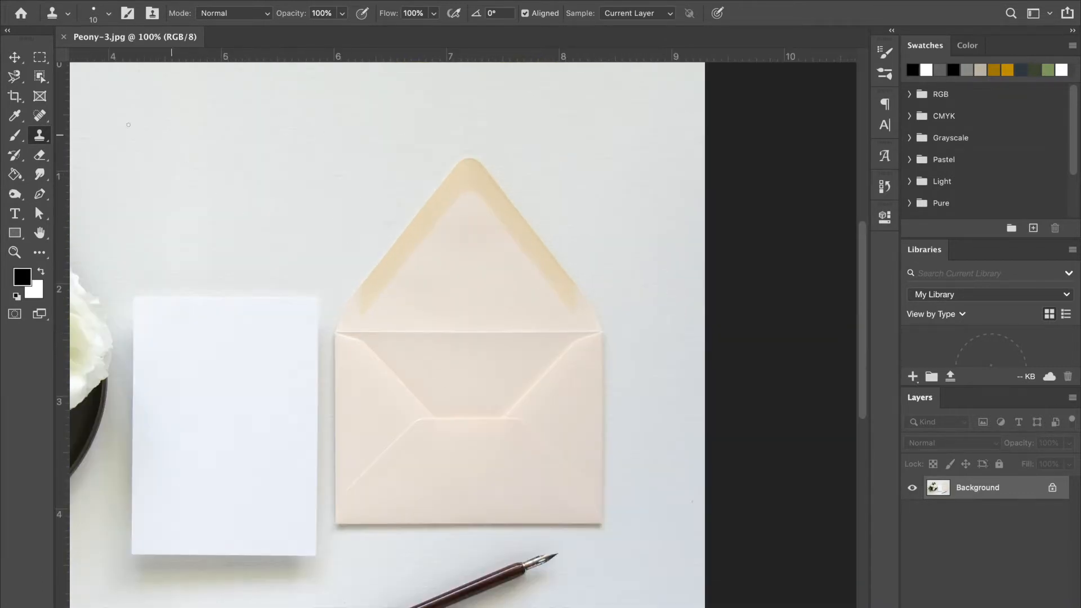
pyautogui.click(43, 77)
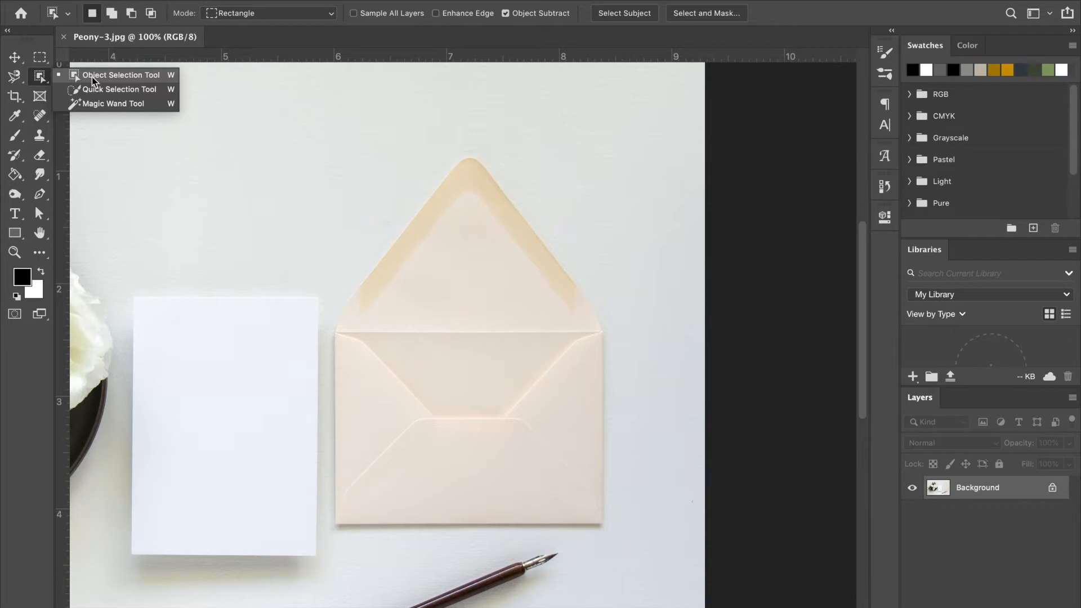
pyautogui.click(93, 77)
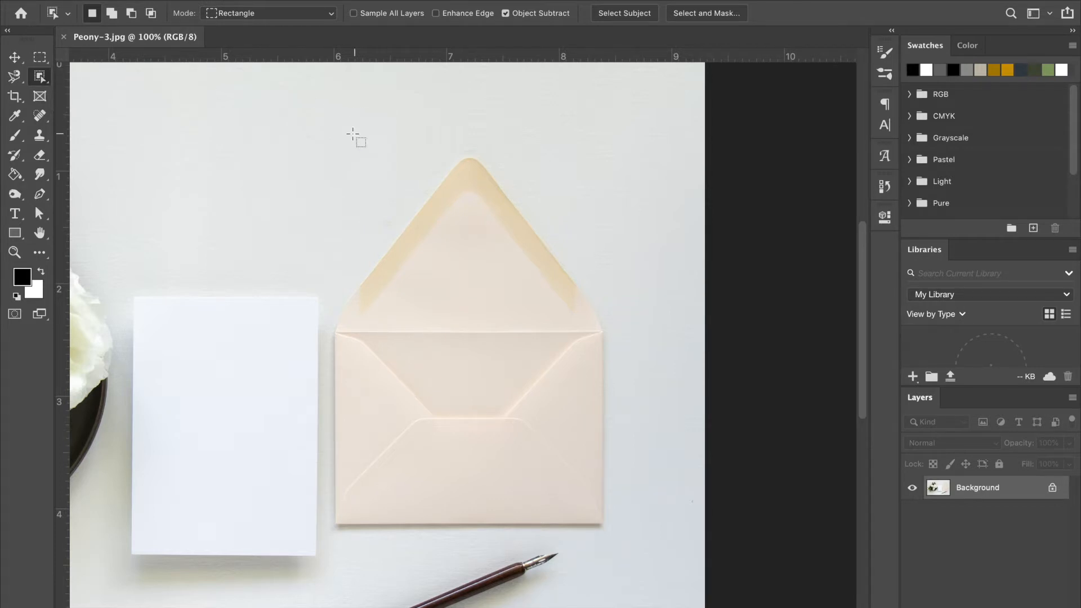
pyautogui.moveTo(331, 122); pyautogui.dragTo(615, 529)
# Step: Subtract the shadow beneath the envelope and the excess along its right edge from the selection with the Quick Selection tool
pyautogui.press('super+plus')
pyautogui.press('super+plus')
pyautogui.scroll(-10, 436, 529)
pyautogui.scroll(1, 437, 532)
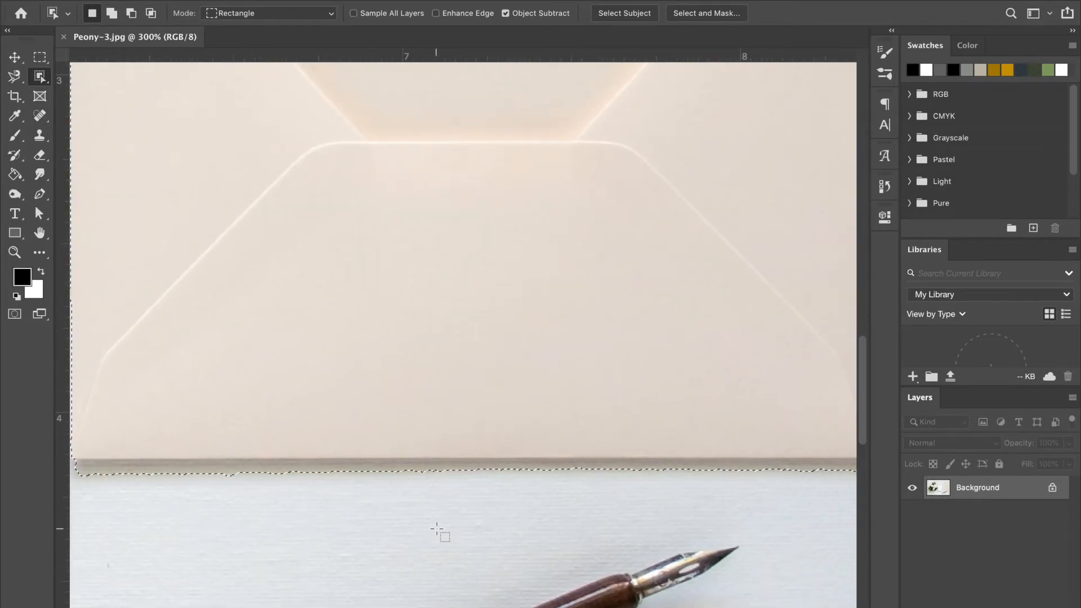
pyautogui.press('super+minus')
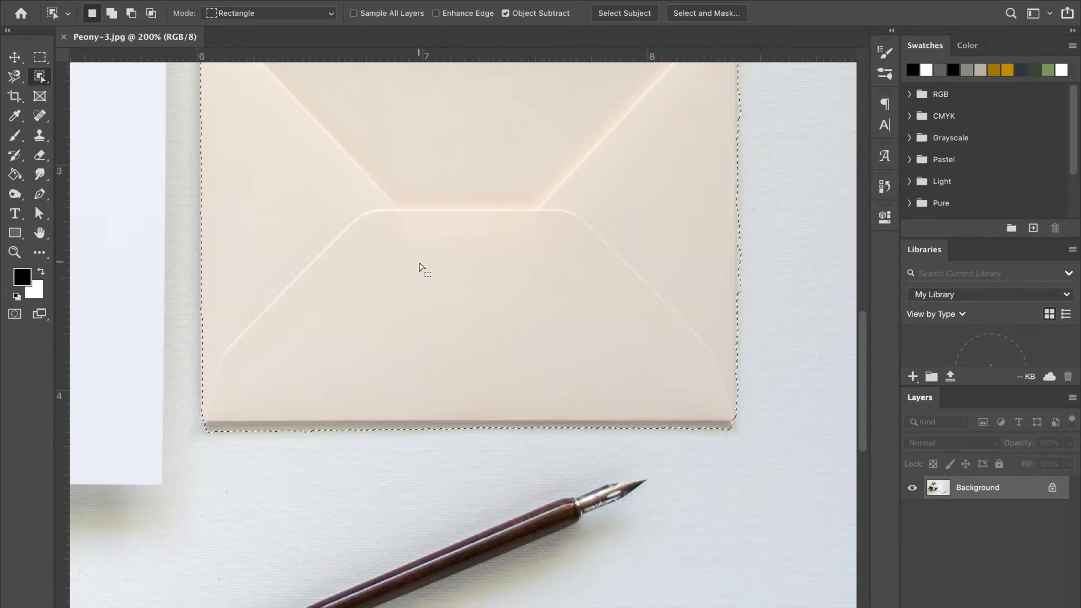
pyautogui.rightClick(42, 81)
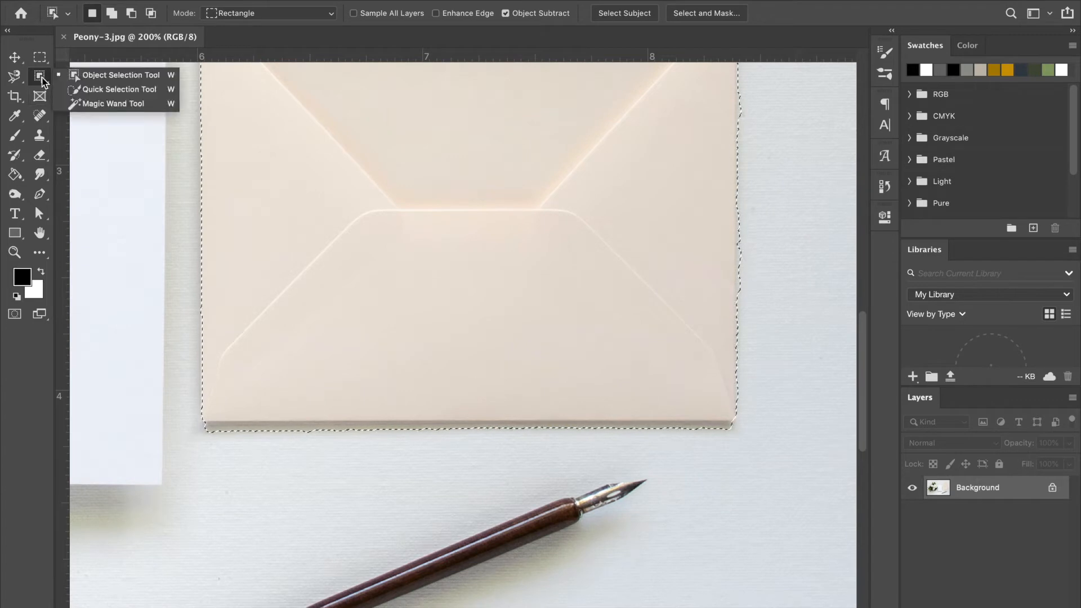
pyautogui.click(113, 89)
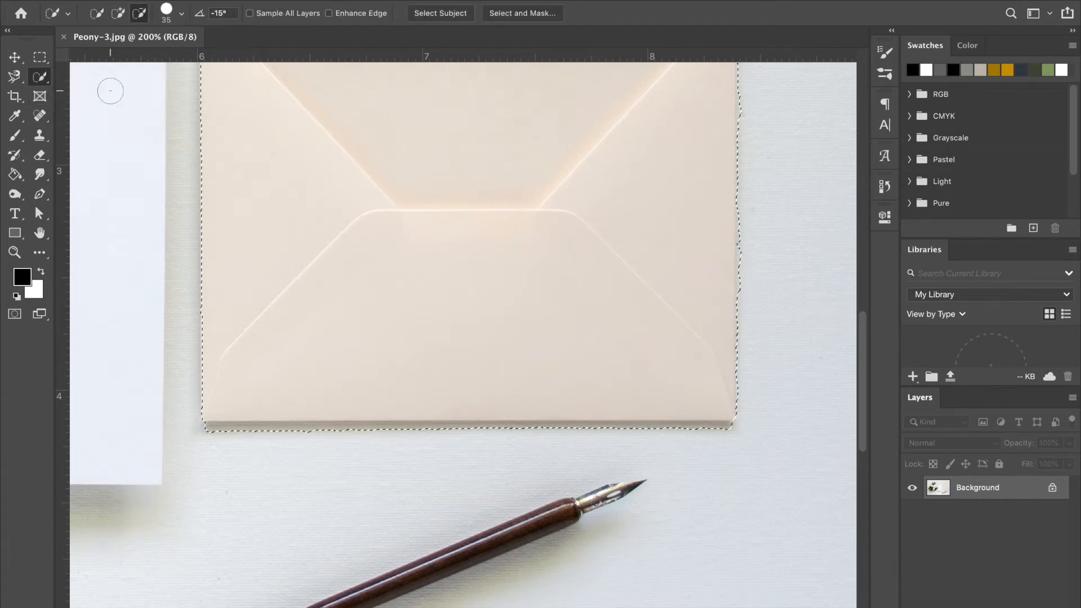
pyautogui.click(141, 14)
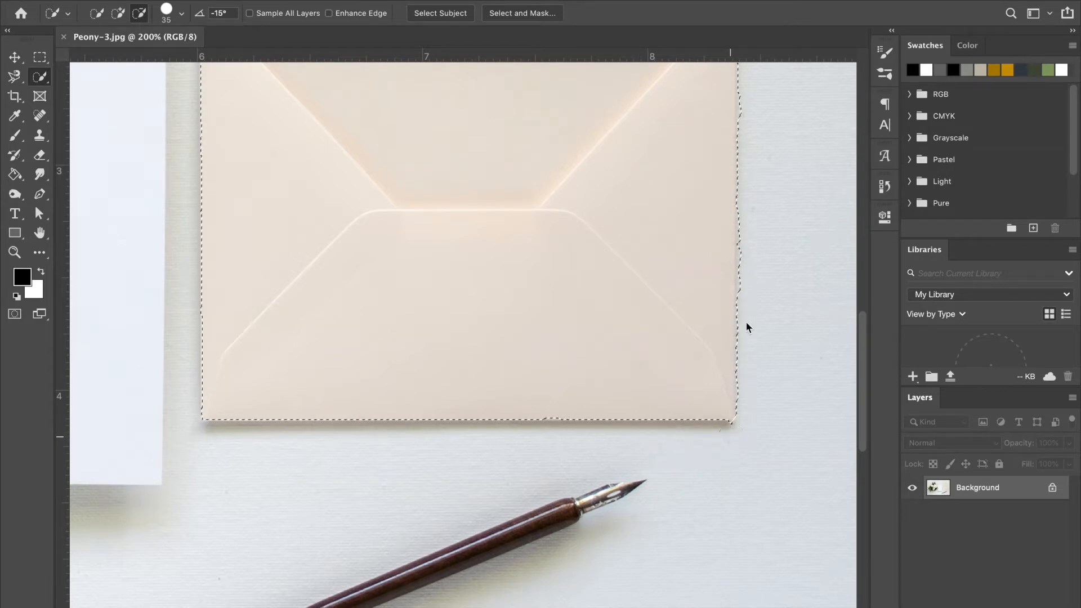
pyautogui.moveTo(750, 263); pyautogui.dragTo(749, 214)
pyautogui.scroll(-1, 748, 215)
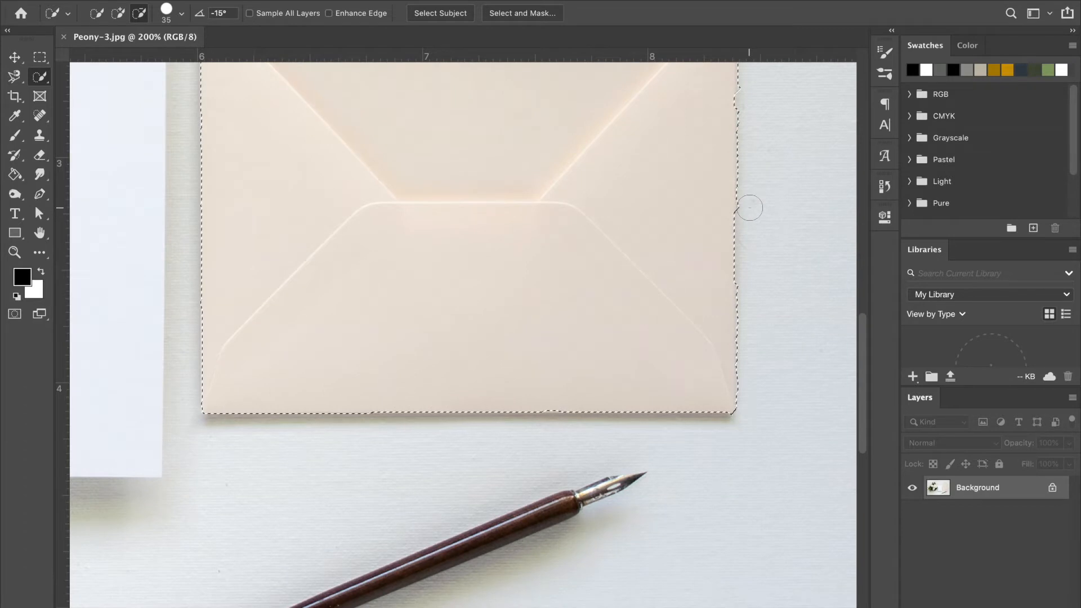
pyautogui.moveTo(751, 75); pyautogui.dragTo(748, 120)
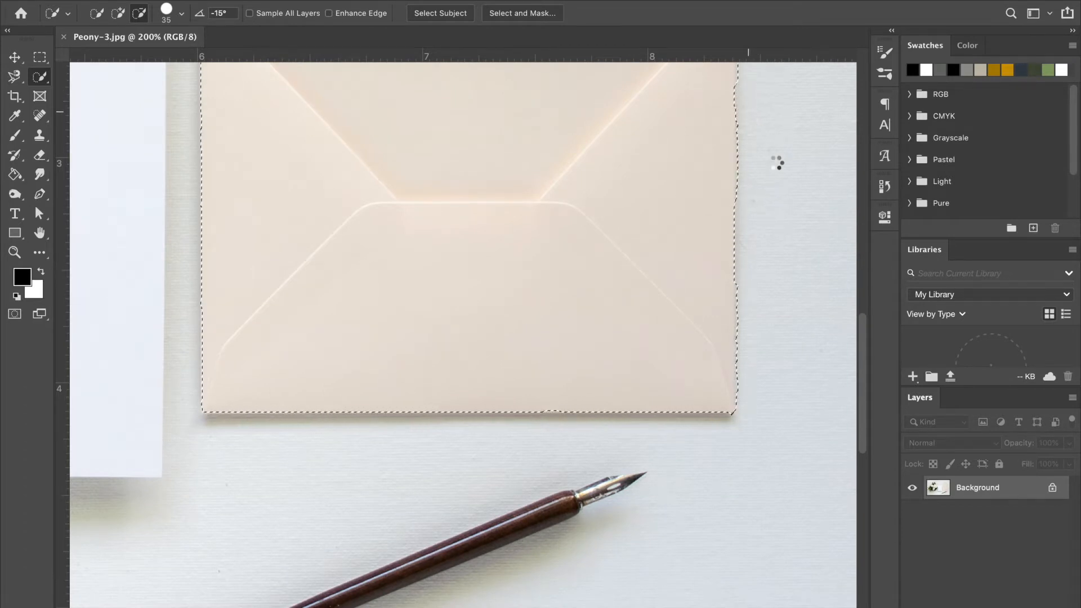
# Step: Add a Color Balance adjustment layer masked to the envelope selection
pyautogui.scroll(3, 768, 205)
pyautogui.scroll(2, 767, 205)
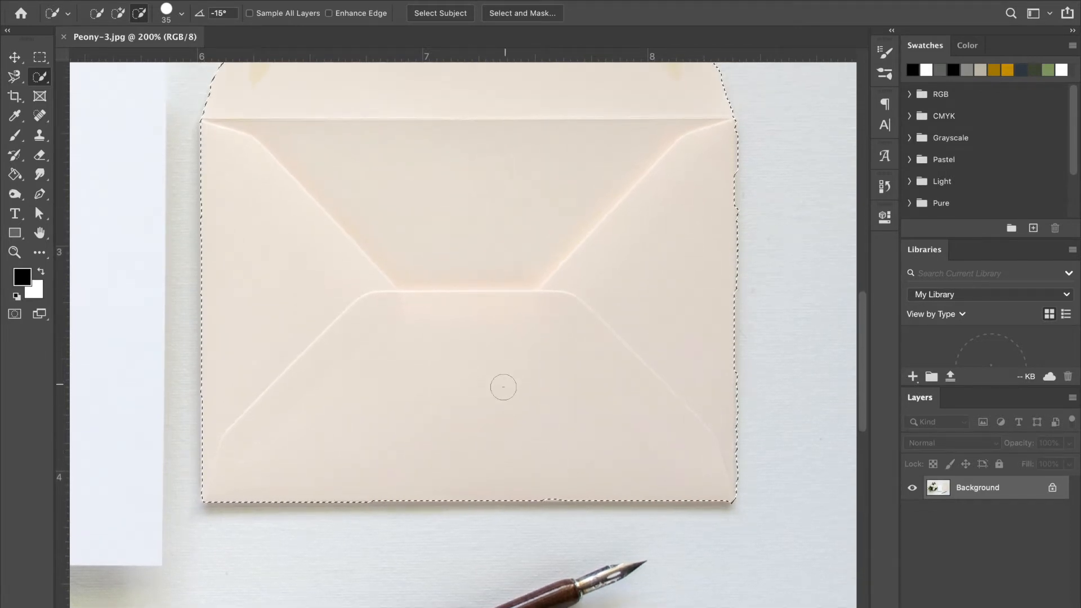
pyautogui.scroll(6, 562, 363)
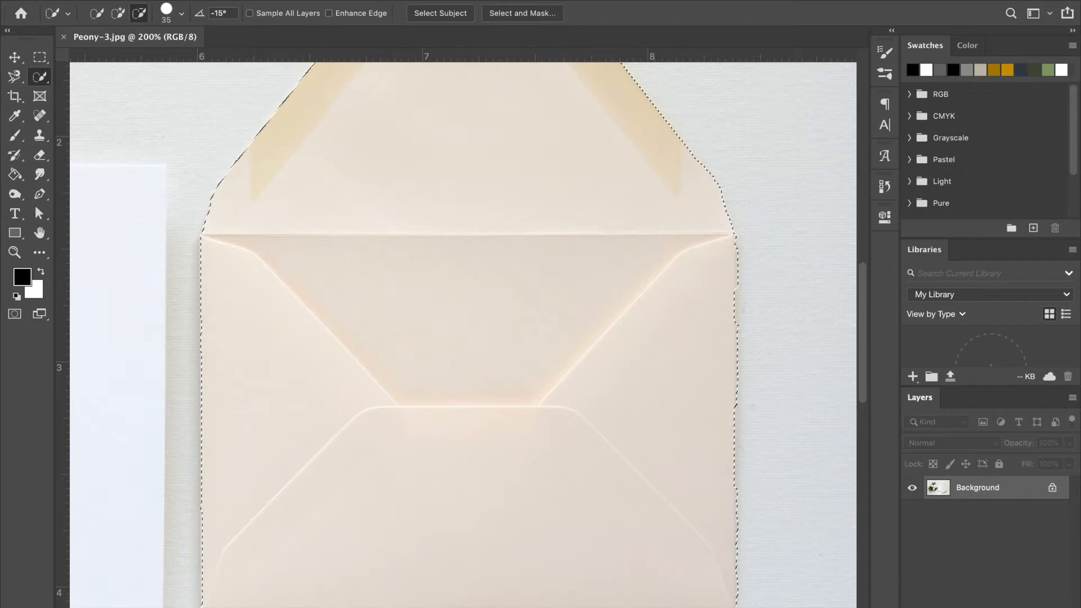
pyautogui.click(990, 607)
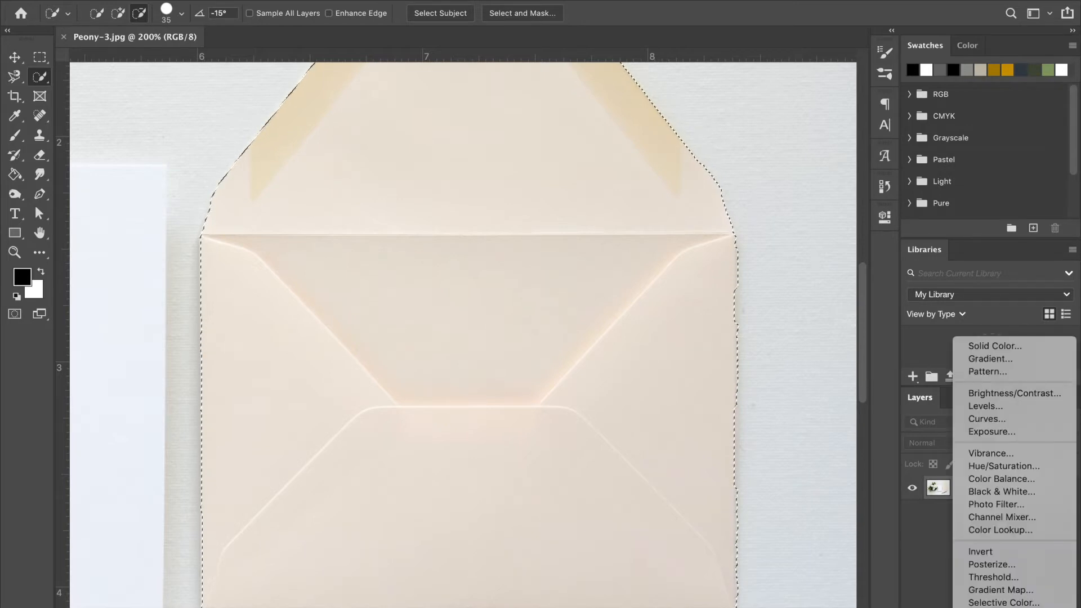
pyautogui.click(997, 479)
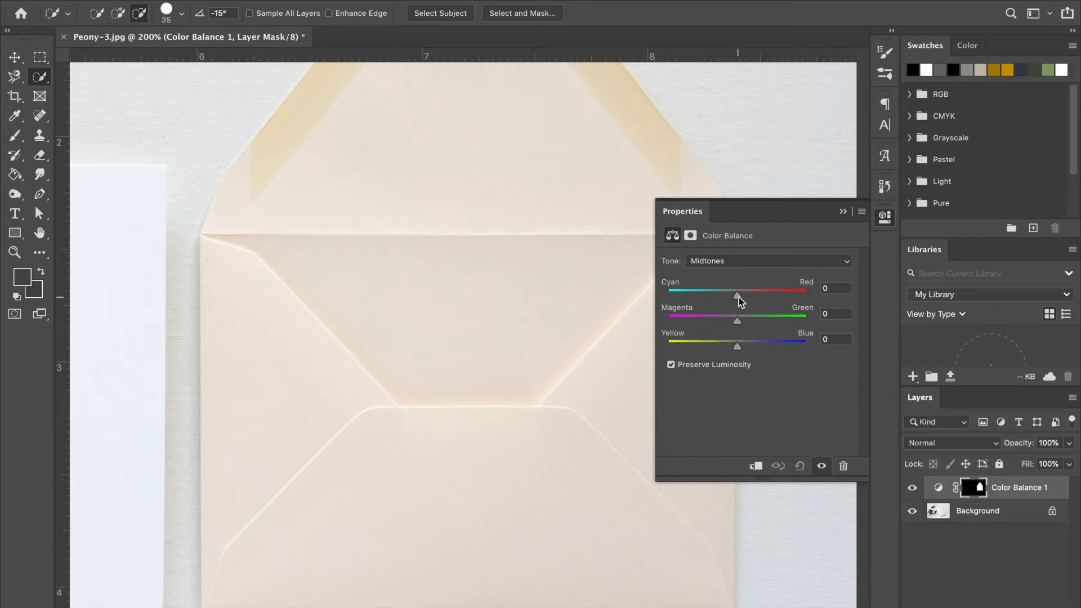
# Step: Try a pink tint on the envelope with midtones at Cyan/Red +100, Magenta/Green -32 and Yellow/Blue +99
pyautogui.moveTo(739, 295); pyautogui.dragTo(813, 293)
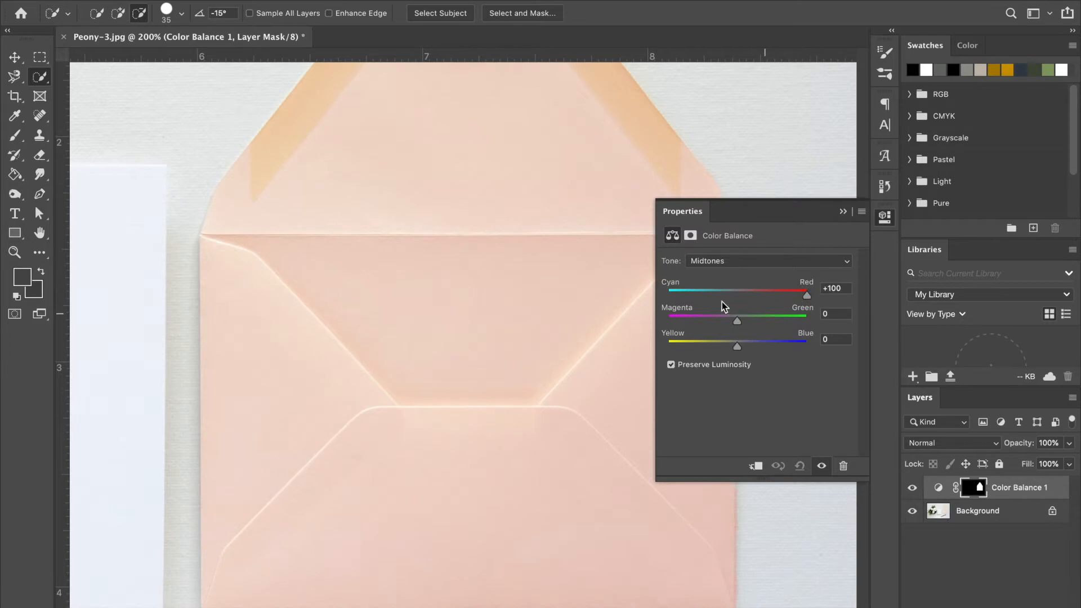
pyautogui.moveTo(737, 321); pyautogui.dragTo(715, 321)
pyautogui.hotkey('ctrl', '-')
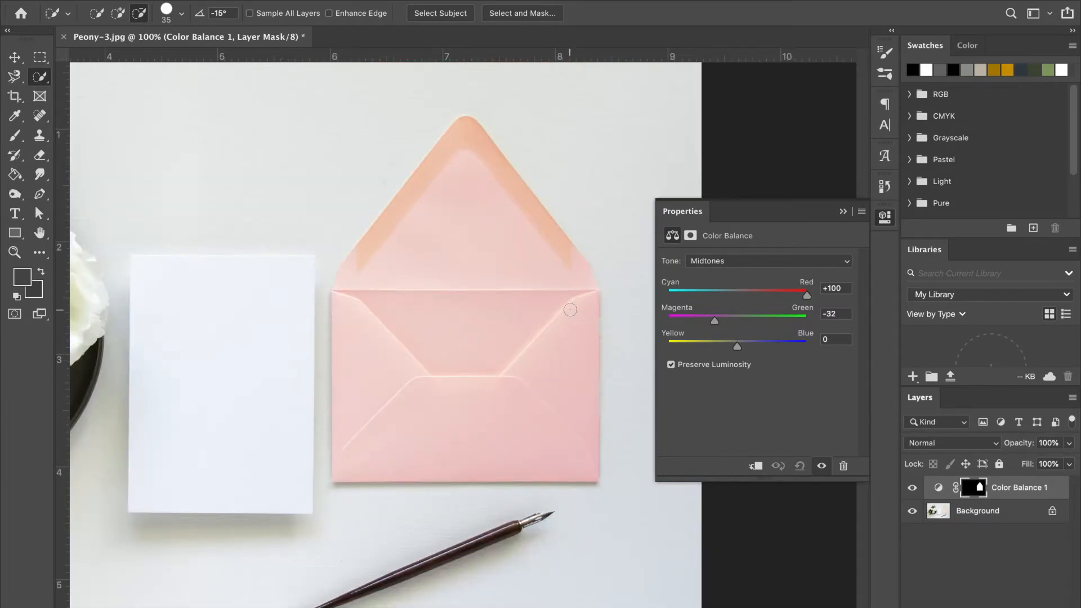
pyautogui.moveTo(739, 345); pyautogui.dragTo(806, 346)
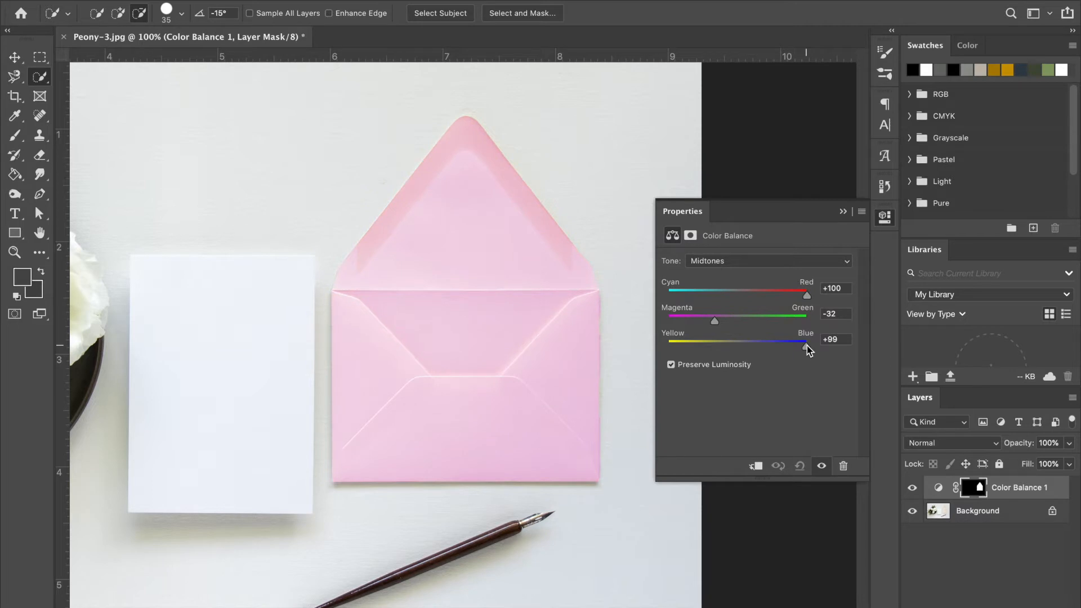
# Step: Set the envelope's Color Balance midtones to Cyan/Red -80, Magenta/Green -90 and Yellow/Blue +57
pyautogui.moveTo(714, 321); pyautogui.dragTo(676, 323)
pyautogui.moveTo(787, 295); pyautogui.dragTo(681, 292)
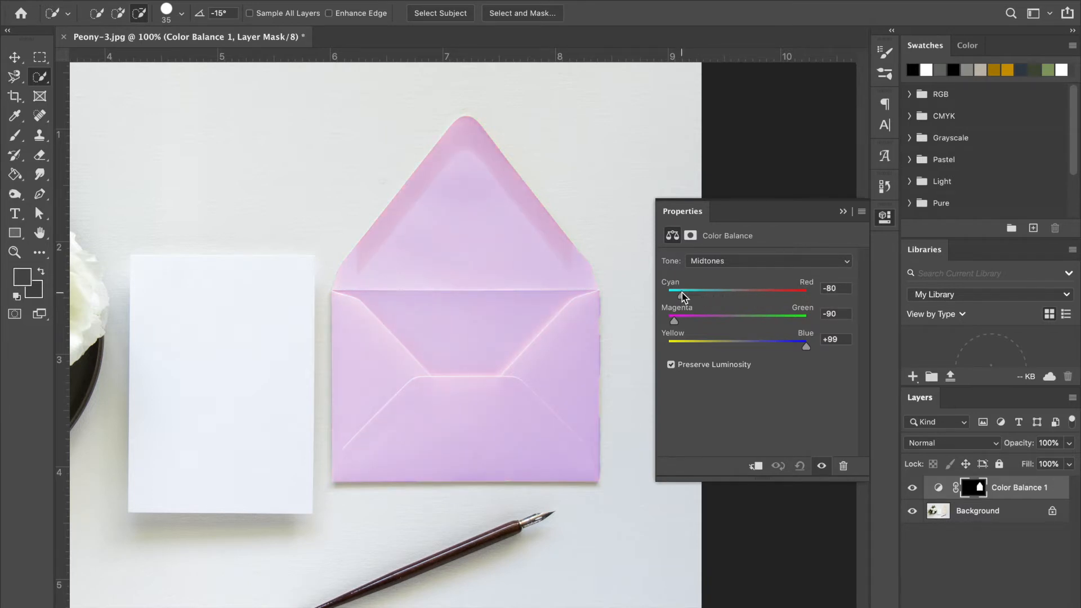
pyautogui.moveTo(805, 348); pyautogui.dragTo(680, 344)
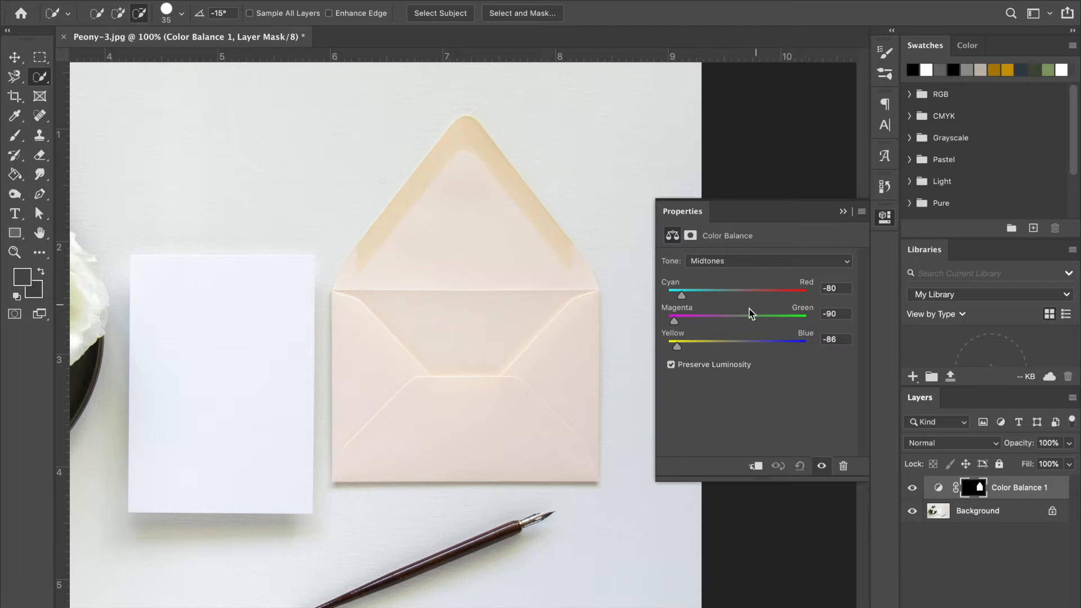
pyautogui.click(912, 488)
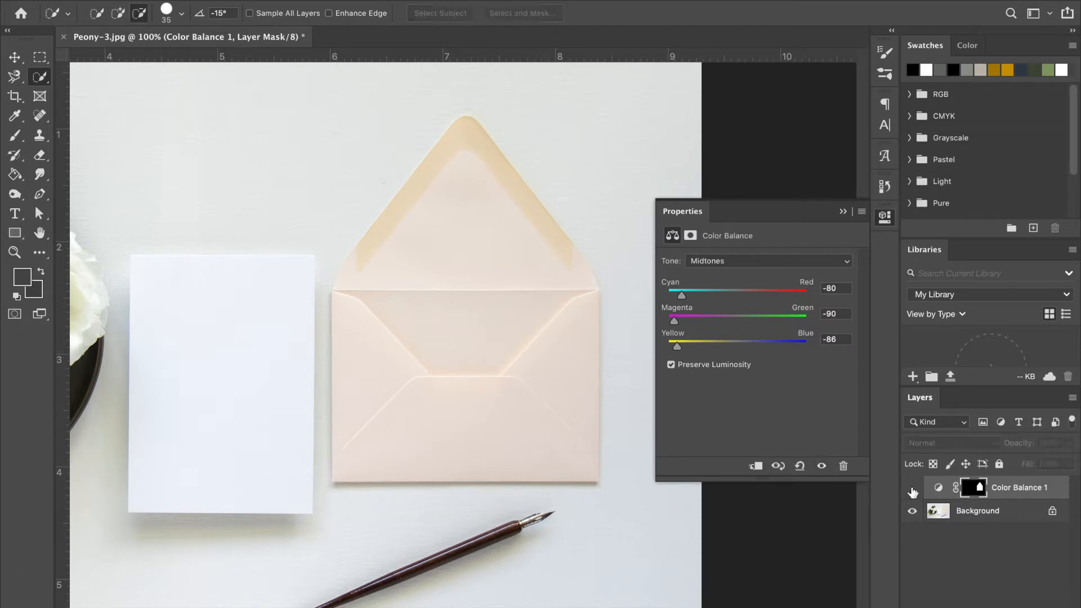
pyautogui.click(912, 488)
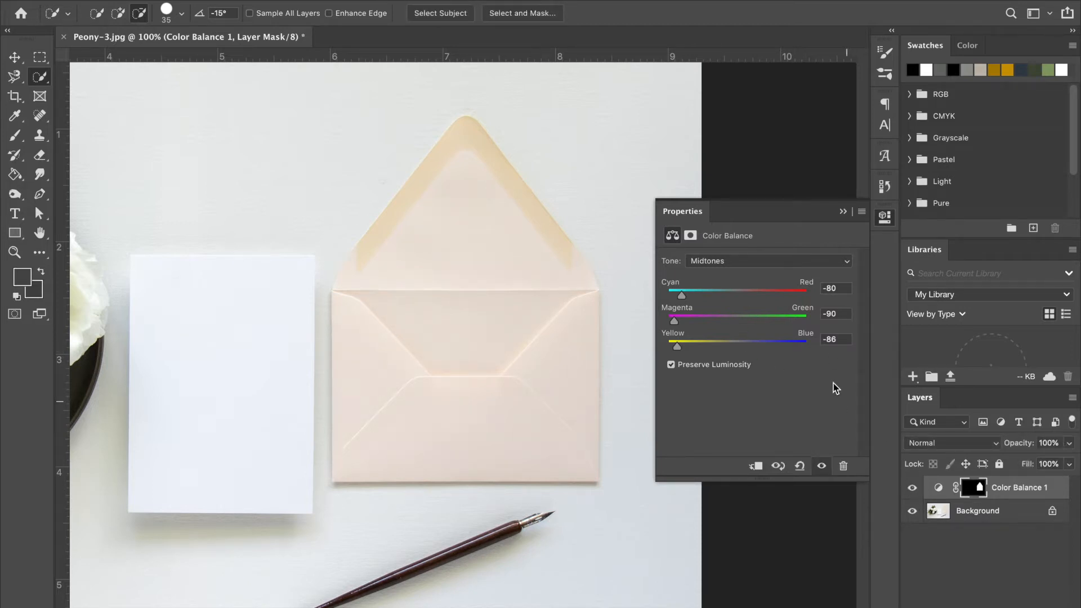
pyautogui.moveTo(678, 347); pyautogui.dragTo(777, 347)
# Step: Compare the envelope with and without the Color Balance layer in the full image, leaving the layer visible
pyautogui.click(915, 490)
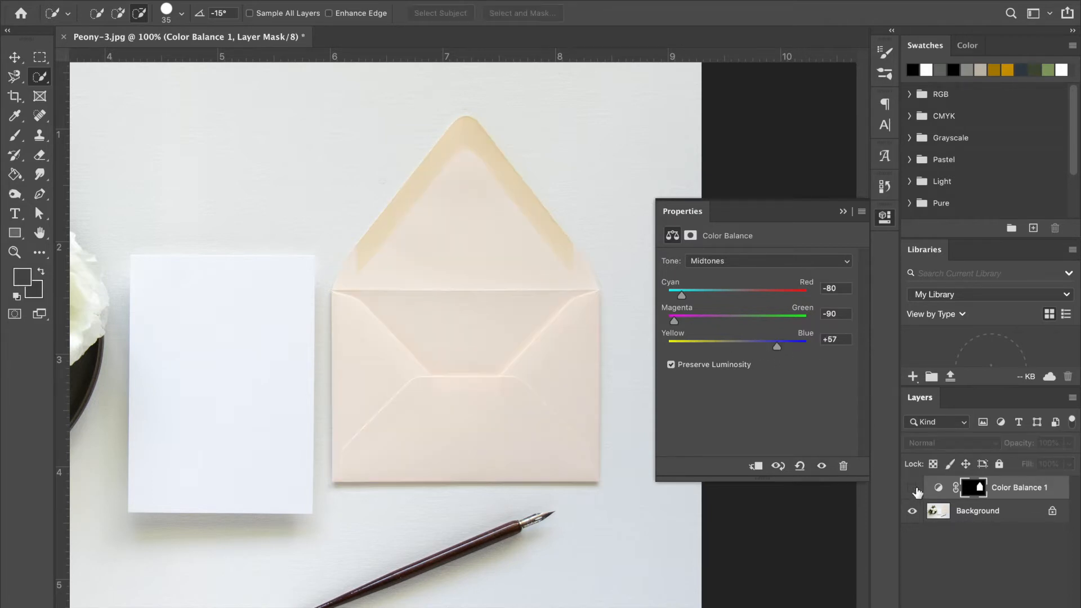
pyautogui.click(914, 490)
pyautogui.click(913, 488)
pyautogui.click(913, 488)
pyautogui.click(912, 488)
pyautogui.press('super+minus')
pyautogui.click(843, 213)
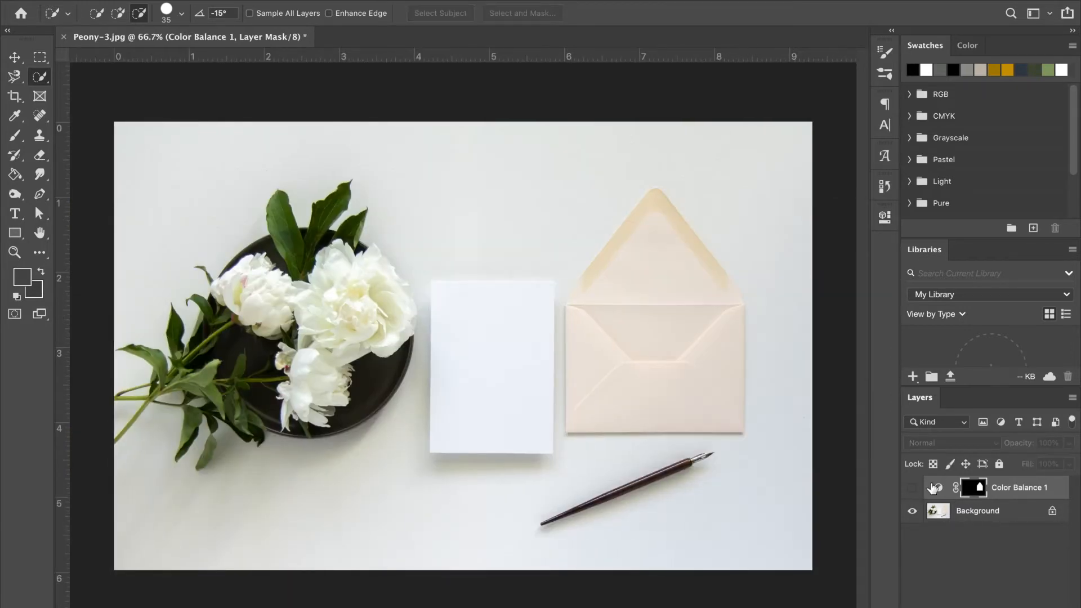
pyautogui.click(913, 488)
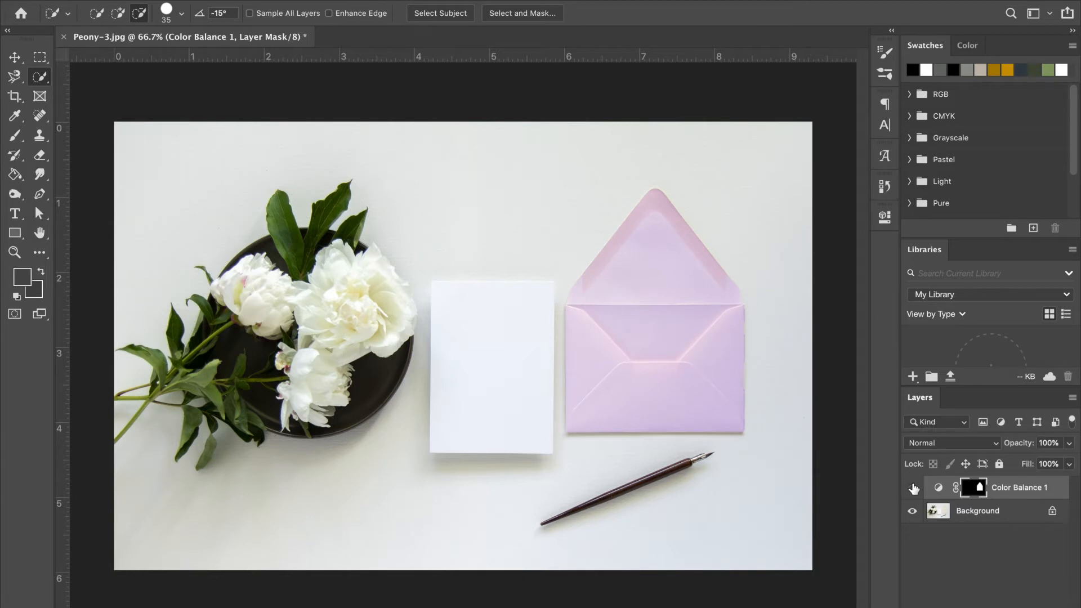
pyautogui.click(913, 488)
pyautogui.click(912, 488)
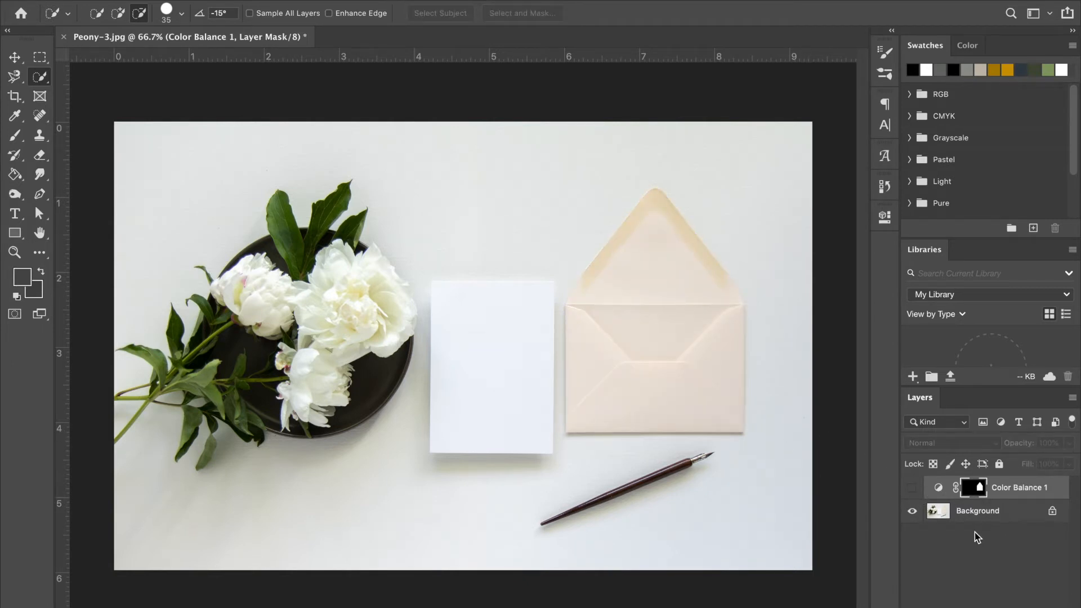
pyautogui.click(912, 489)
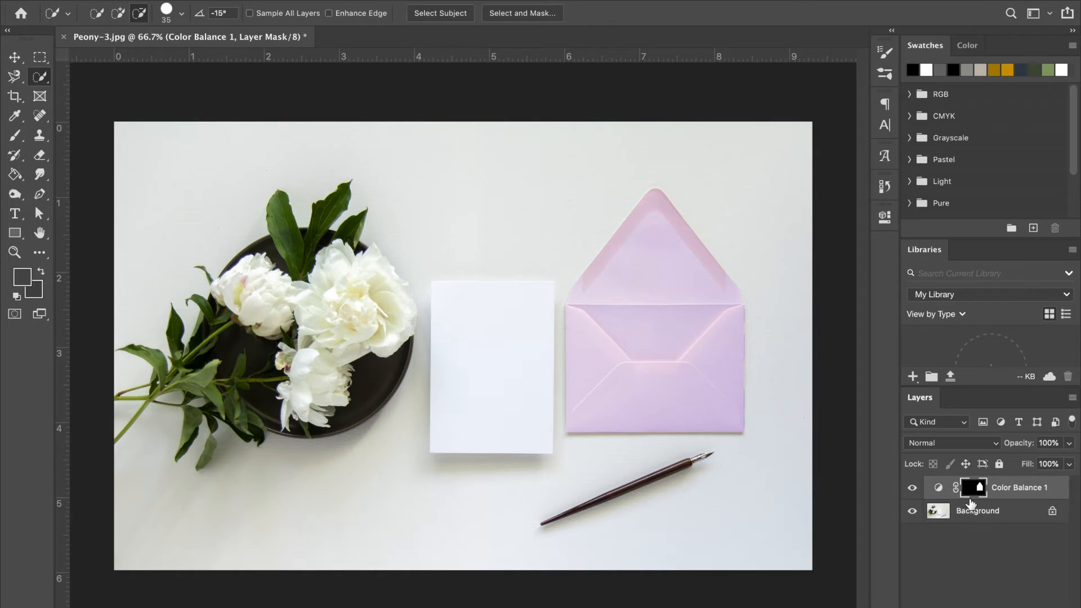
# Step: Add a Hue/Saturation adjustment layer and clip it to the Color Balance layer
pyautogui.click(989, 607)
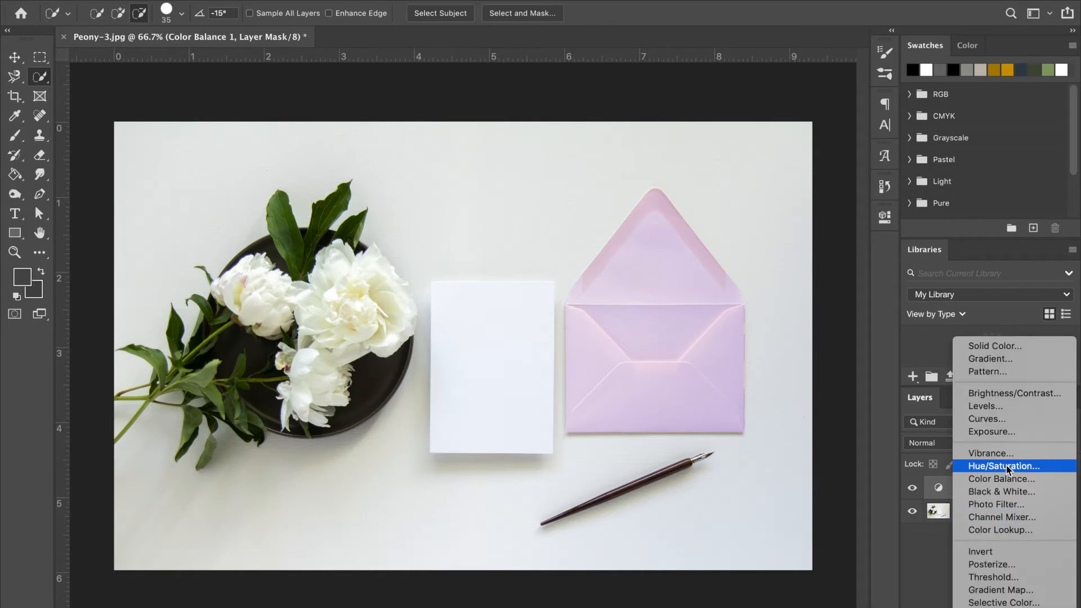
pyautogui.click(1005, 465)
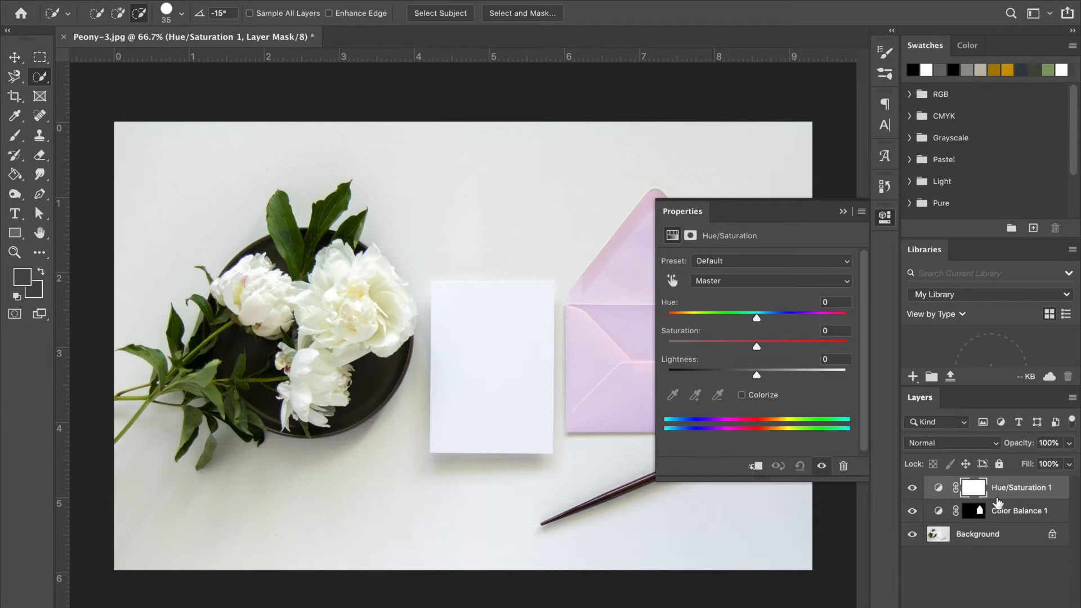
pyautogui.moveTo(996, 501); pyautogui.dragTo(997, 497)
pyautogui.keyDown('alt'); pyautogui.click(997, 498); pyautogui.keyUp('alt')
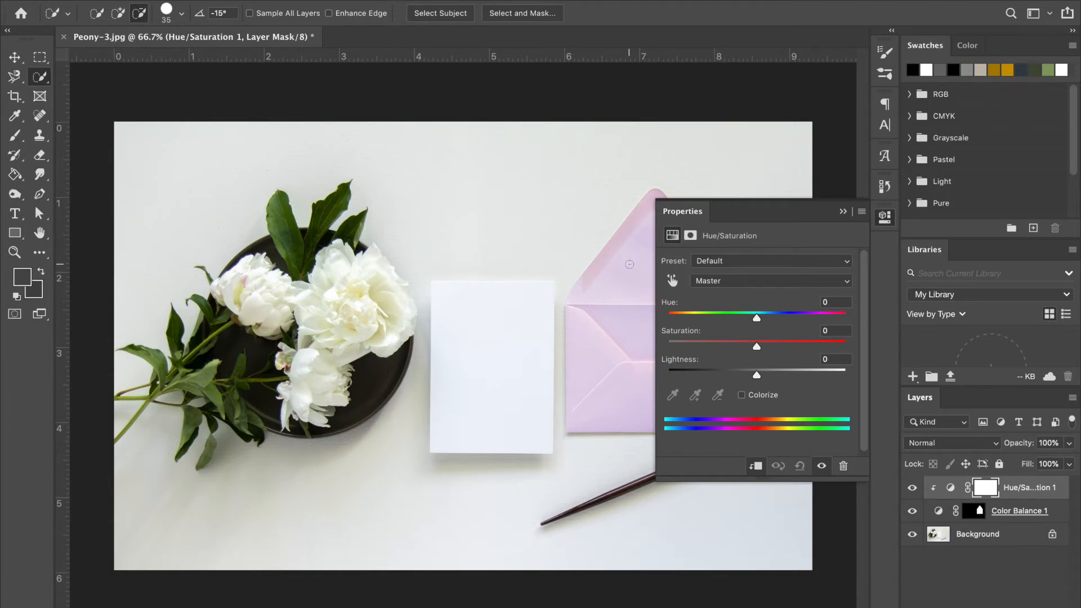
# Step: Set the clipped Hue/Saturation layer's Hue to -3
pyautogui.hotkey('ctrl', '+')
pyautogui.hotkey('ctrl', '+')
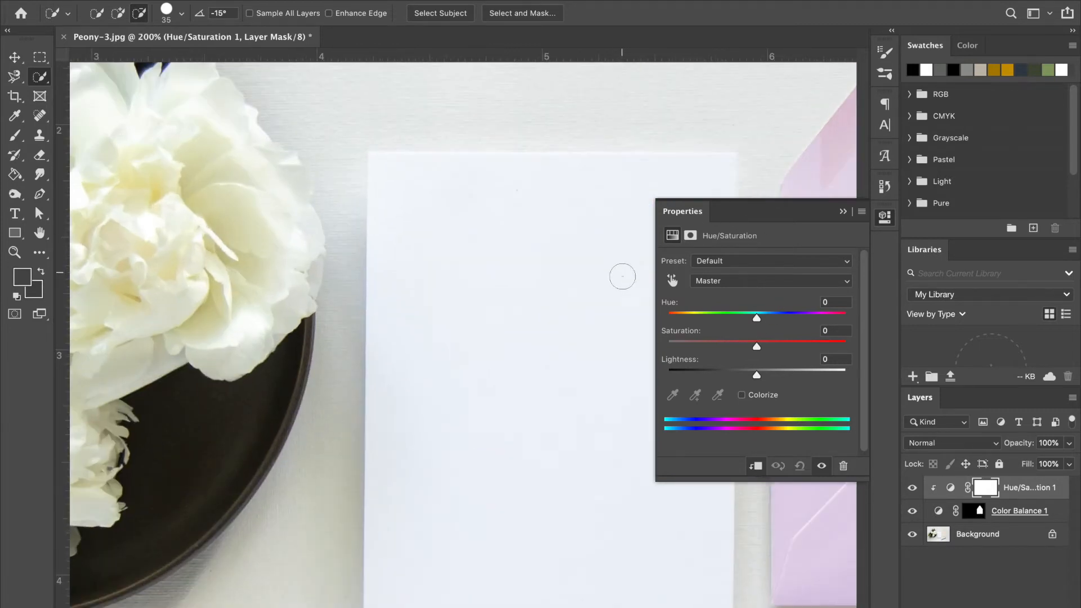
pyautogui.moveTo(649, 292); pyautogui.dragTo(219, 292)
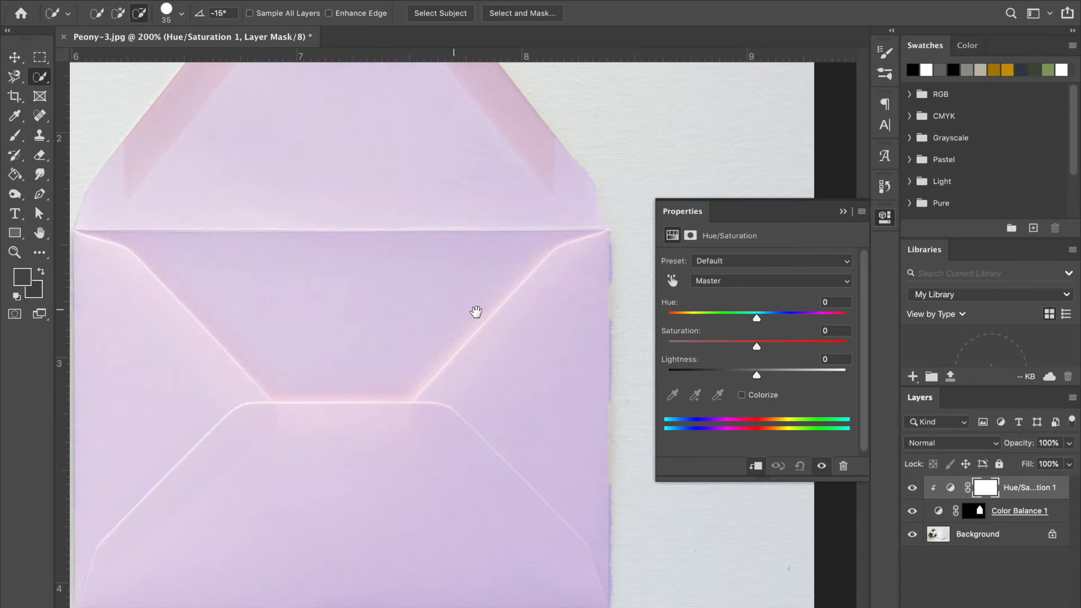
pyautogui.moveTo(757, 318); pyautogui.dragTo(784, 325)
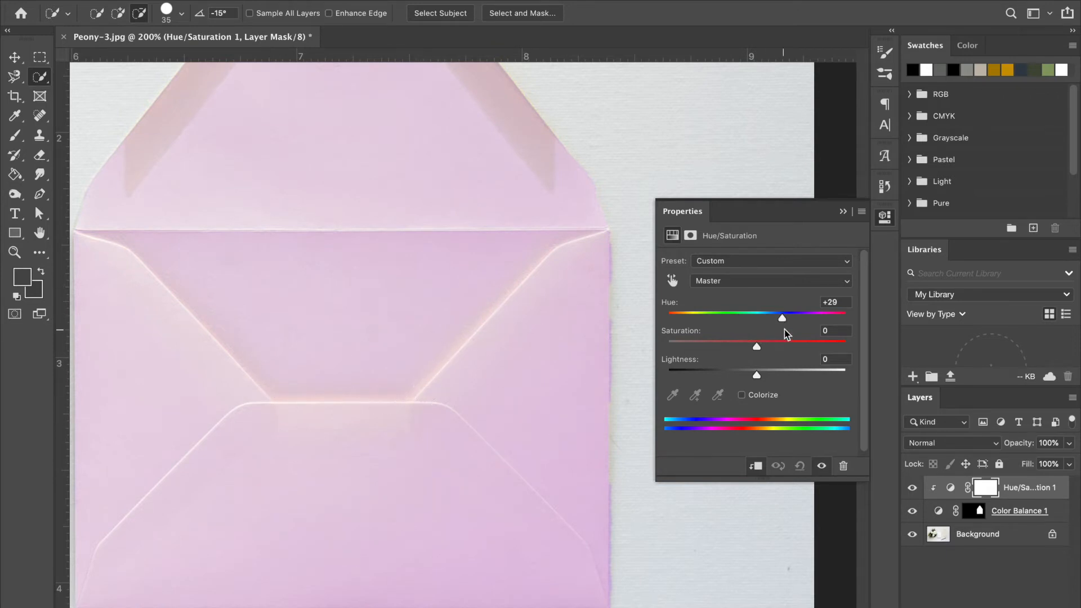
pyautogui.moveTo(783, 318); pyautogui.dragTo(754, 319)
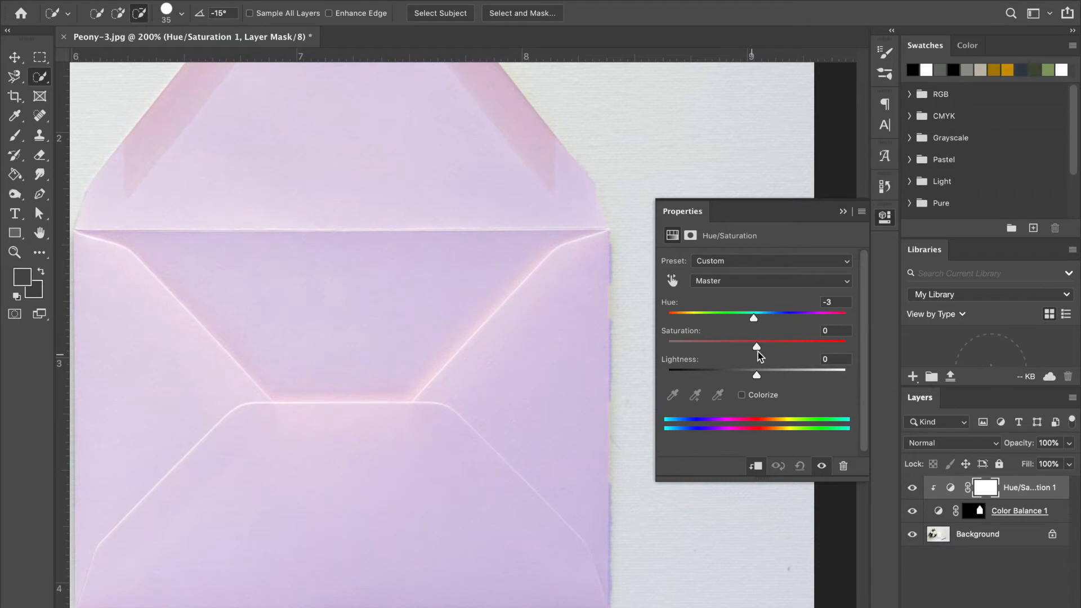
# Step: Turn on Colorize for the clipped Hue/Saturation layer and set its Hue to 239
pyautogui.click(741, 394)
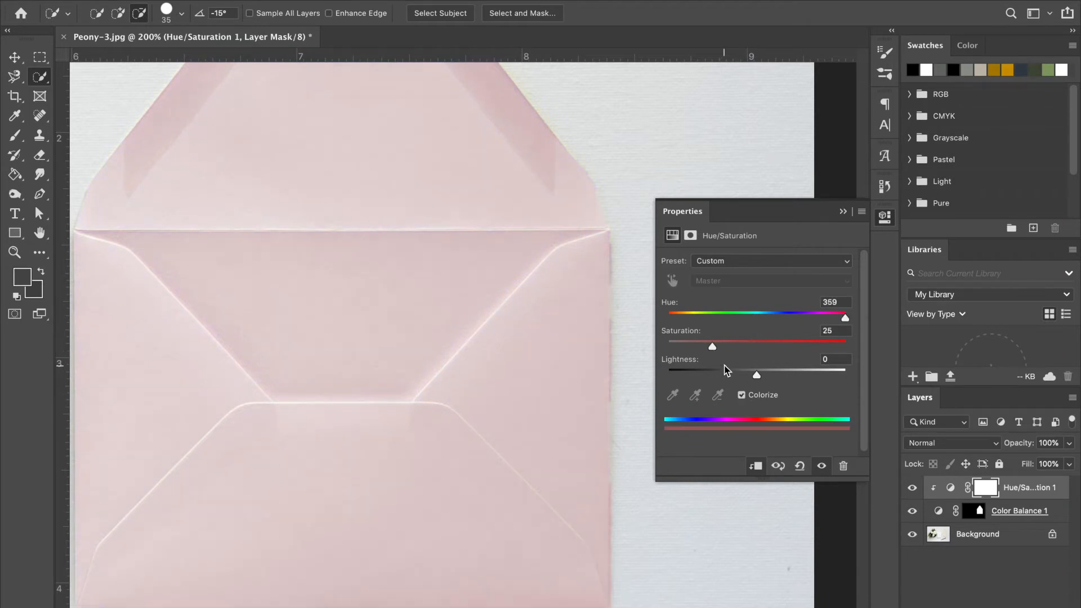
pyautogui.moveTo(845, 318); pyautogui.dragTo(739, 320)
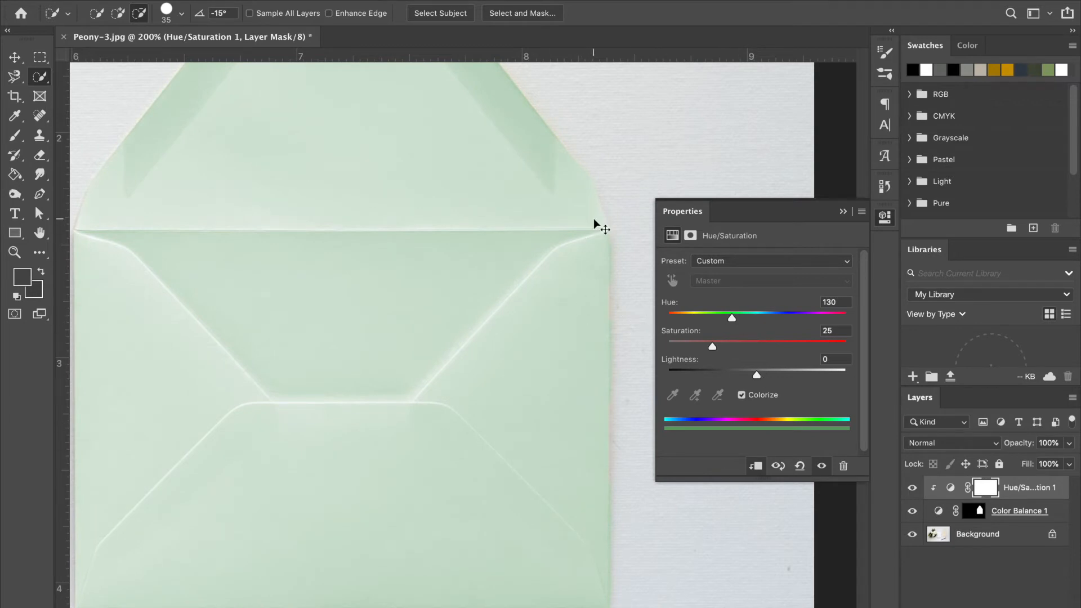
pyautogui.press('super+minus')
pyautogui.press('super+minus')
pyautogui.moveTo(734, 320); pyautogui.dragTo(786, 317)
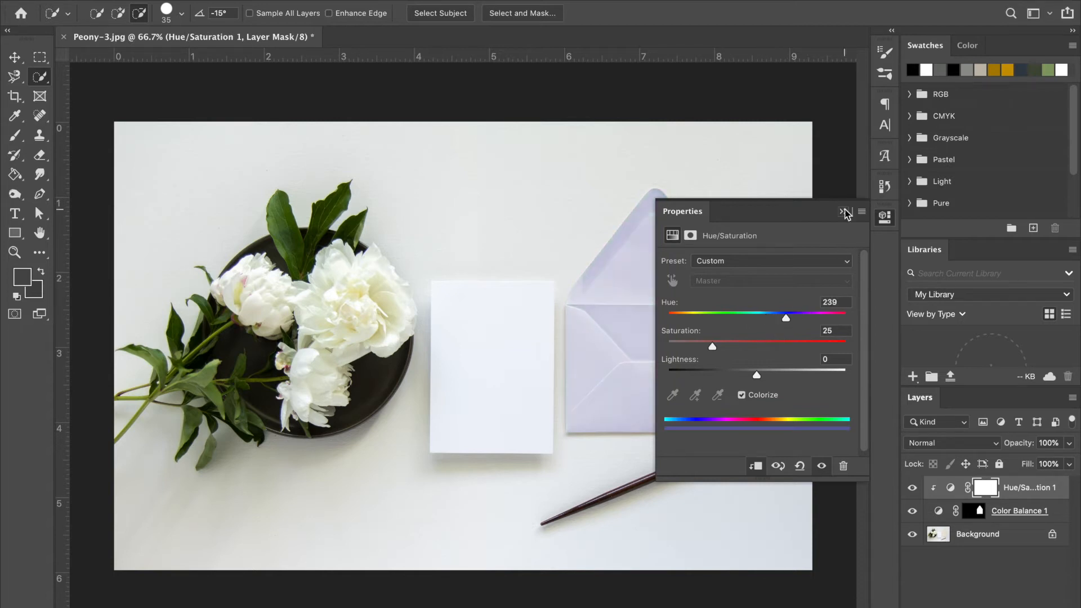
pyautogui.click(844, 211)
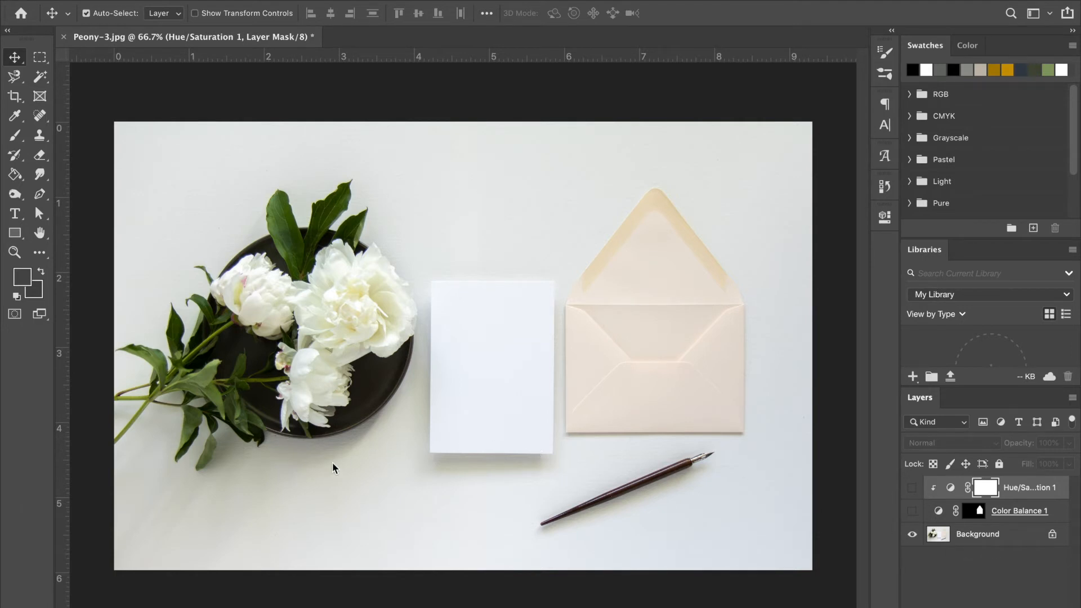
# Step: Switch to the browser, browse the open euro flap envelope images, enlarge the A7 Classic White envelope, and return to Photoshop
pyautogui.click(88, 598)
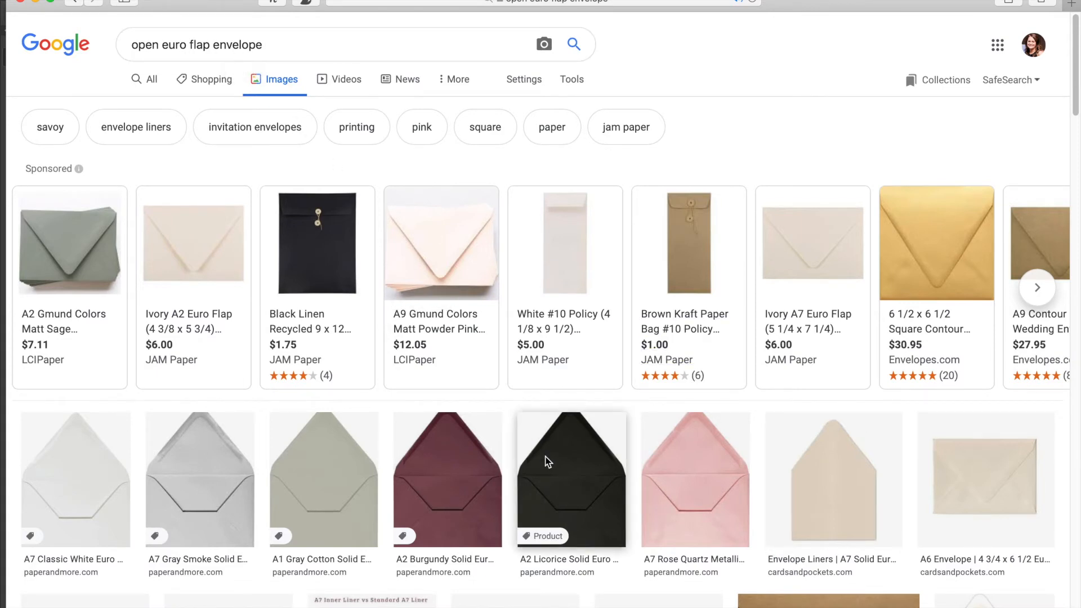
pyautogui.scroll(-3, 549, 462)
pyautogui.scroll(-2, 547, 460)
pyautogui.scroll(-4, 552, 420)
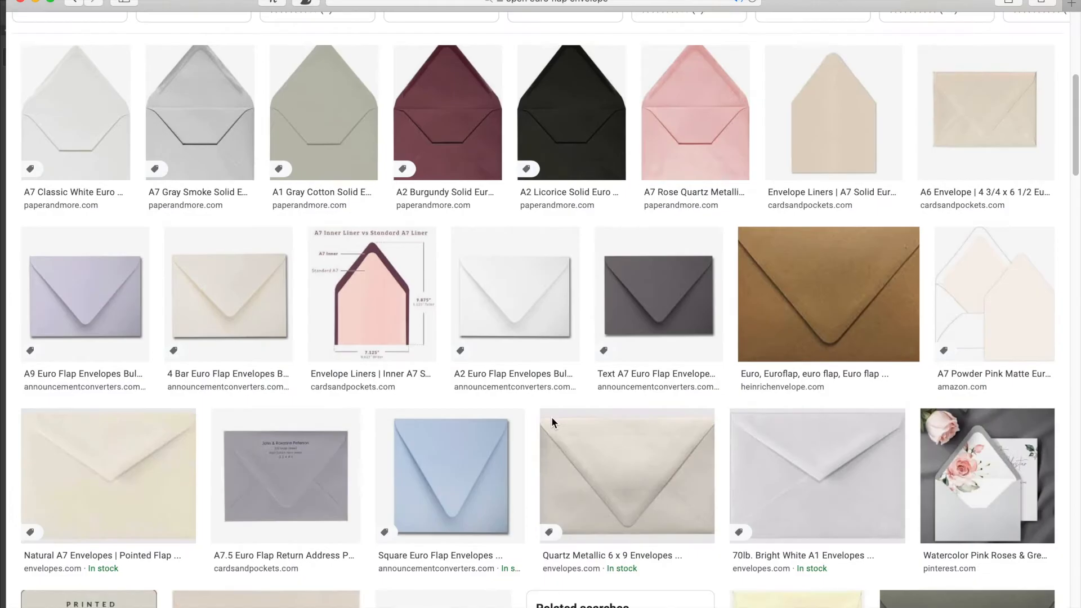
pyautogui.scroll(4, 552, 419)
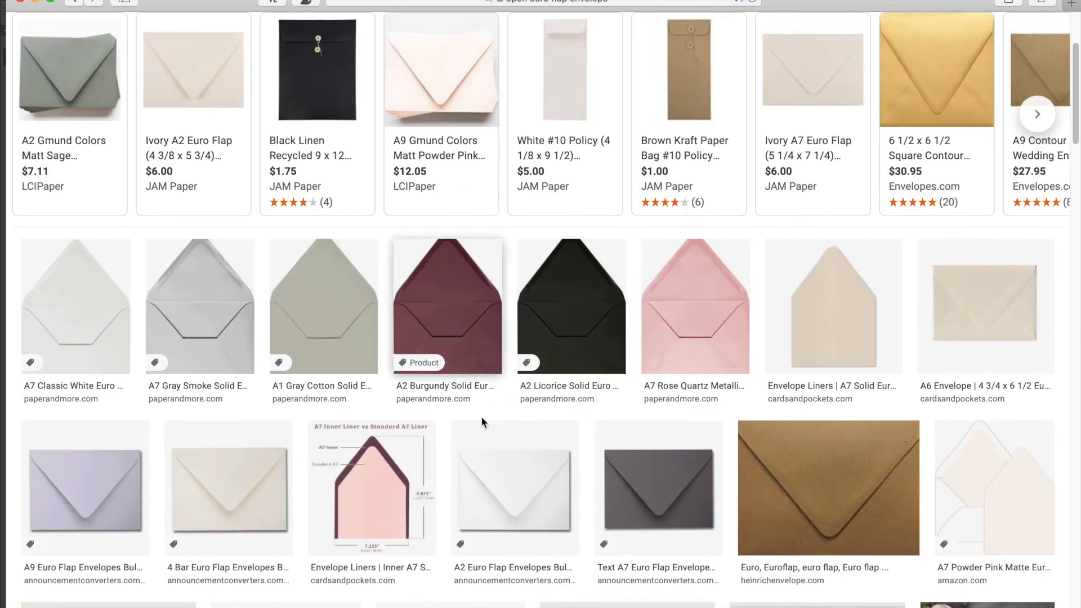
pyautogui.click(101, 305)
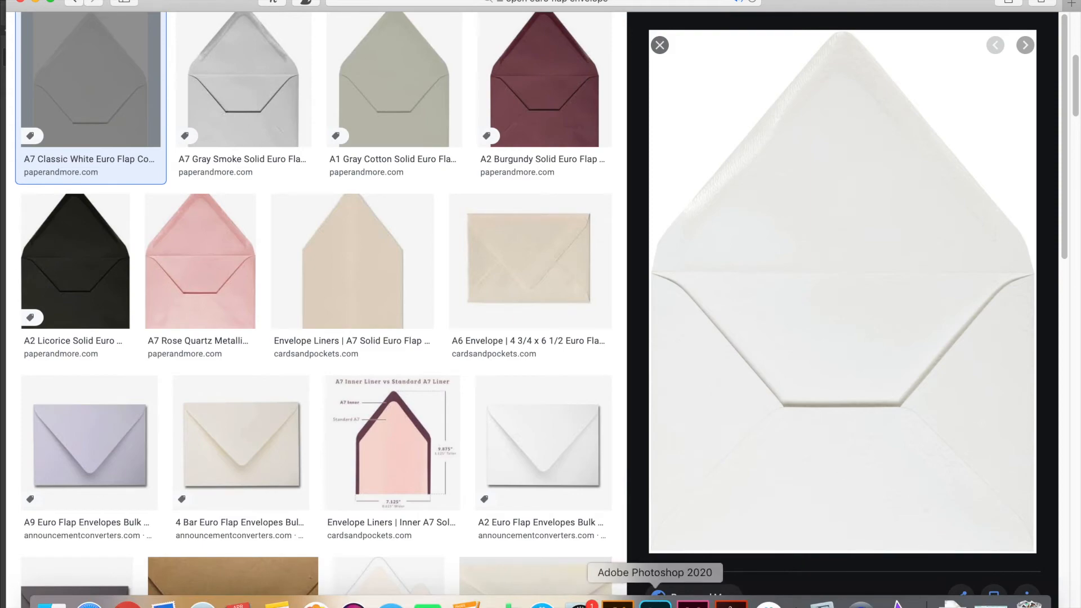
pyautogui.click(655, 604)
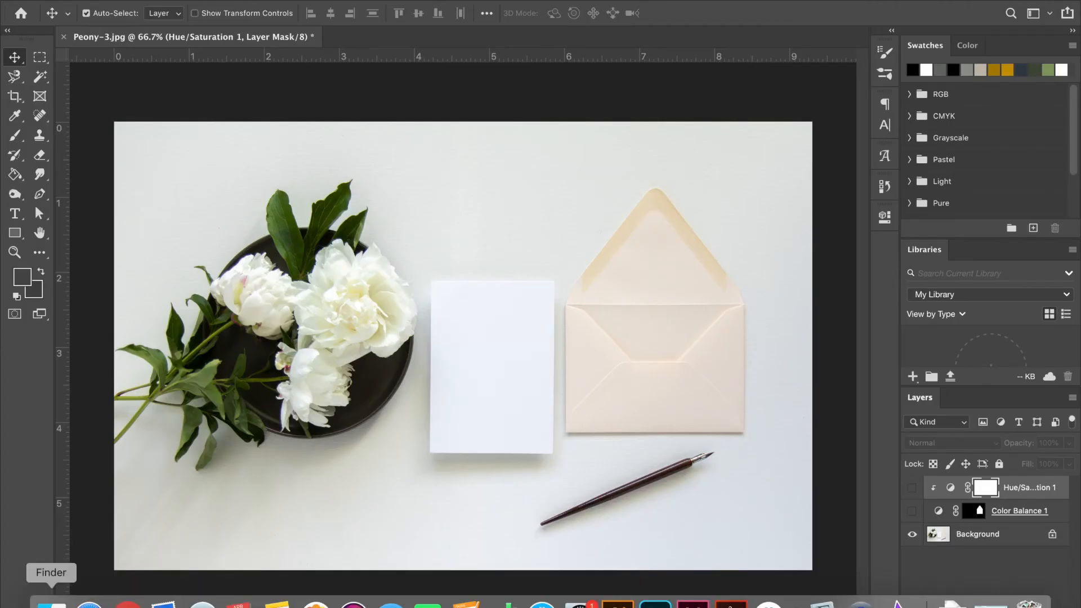
# Step: Open the Mockup Tools folder in Finder and preview A7 Square Flap Envelope.png
pyautogui.click(52, 604)
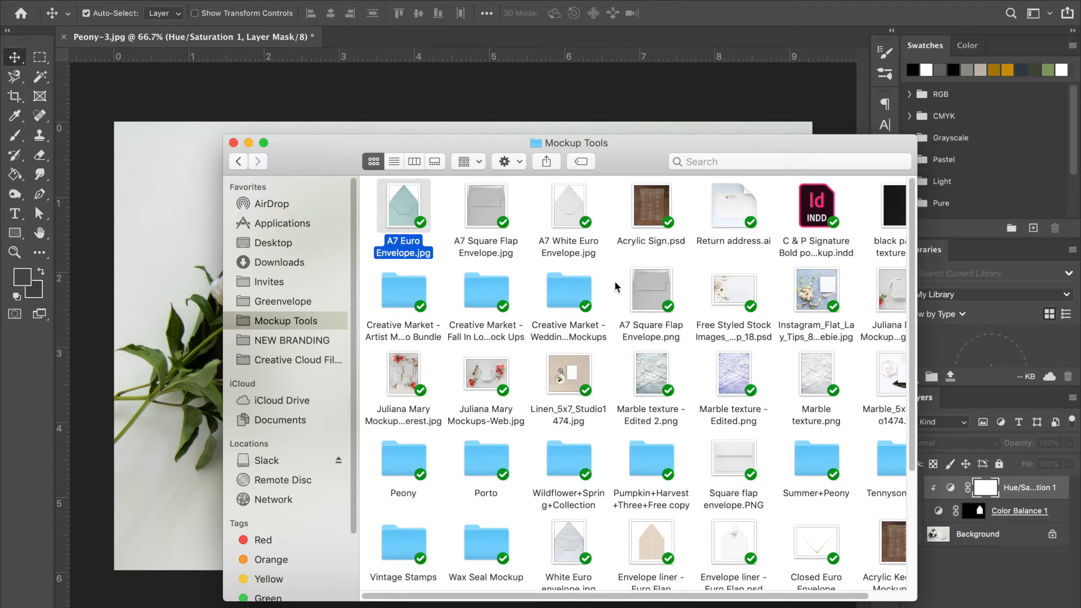
pyautogui.click(647, 293)
pyautogui.press('space')
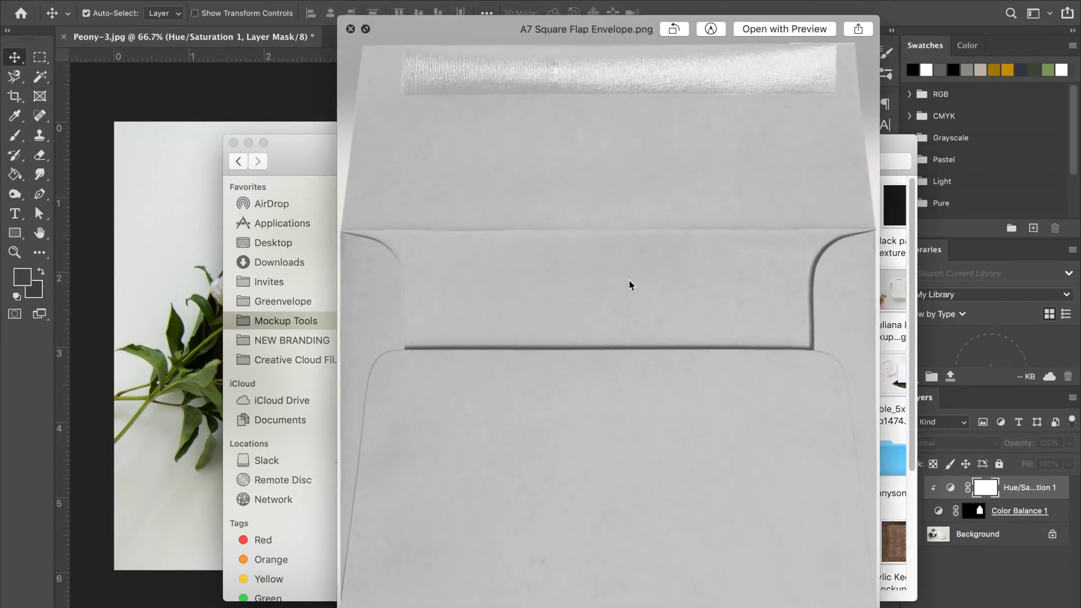
pyautogui.press('space')
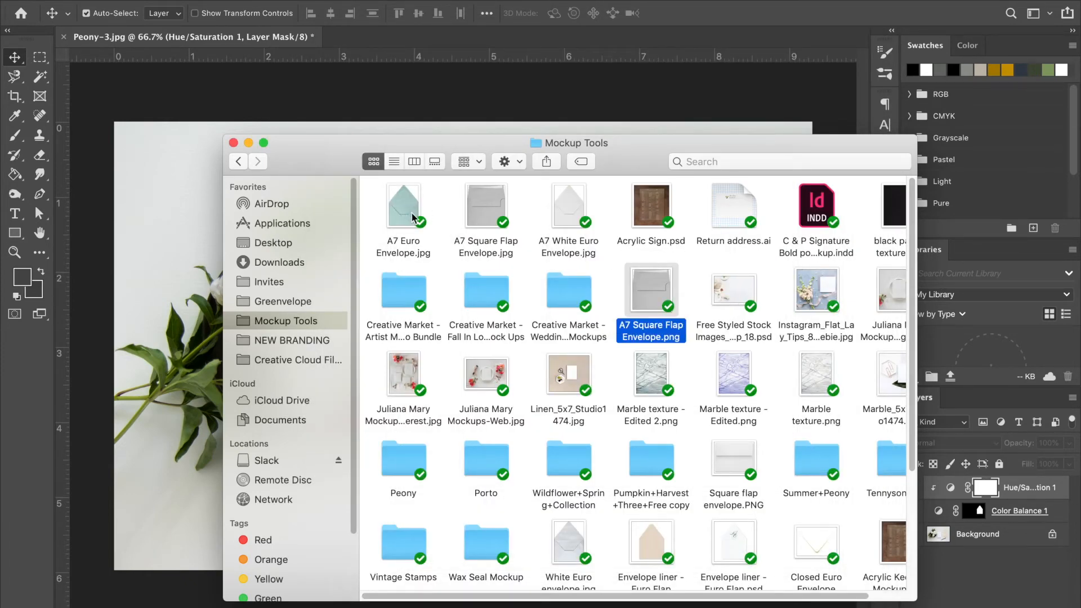
# Step: Place A7 Euro Envelope.jpg from the Mockup Tools folder into the peony photo at the default size and position
pyautogui.click(418, 227)
pyautogui.moveTo(408, 211); pyautogui.dragTo(252, 249)
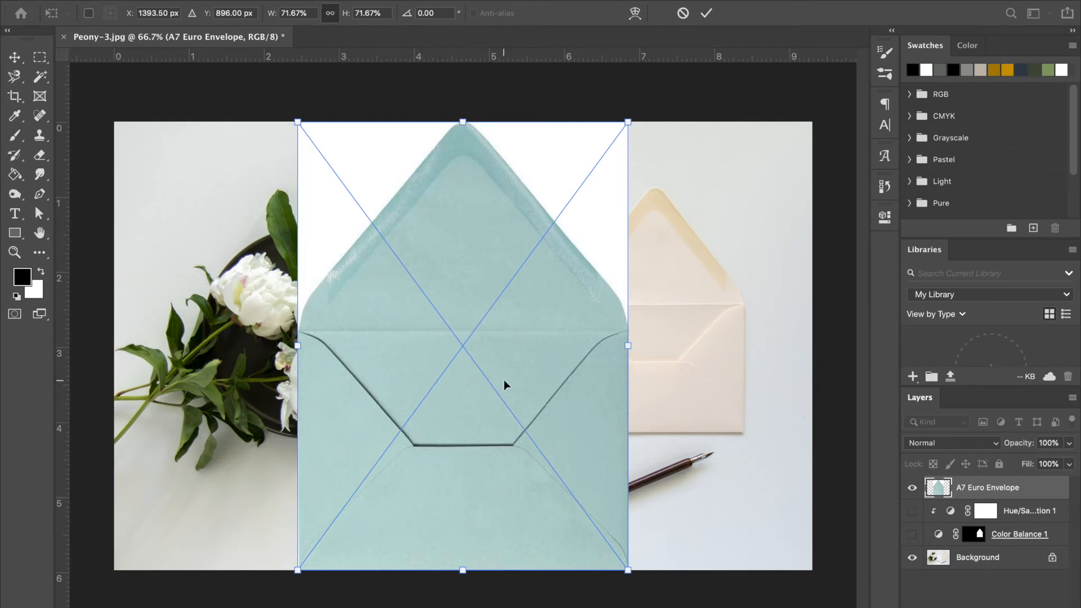
pyautogui.press('Return')
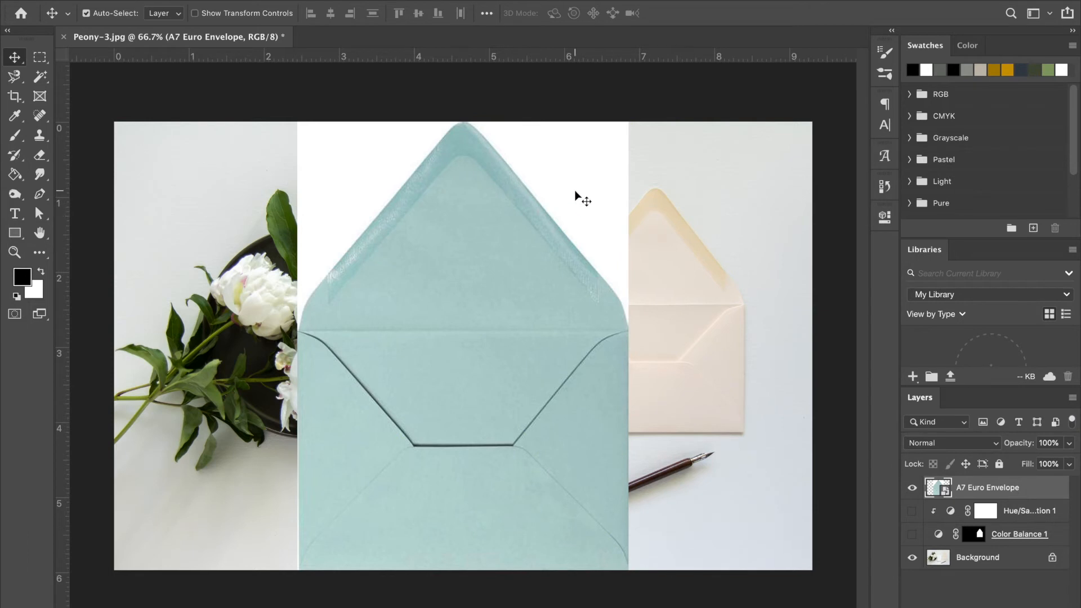
# Step: Rasterize the placed A7 Euro Envelope smart object so that it can be erased
pyautogui.press('e')
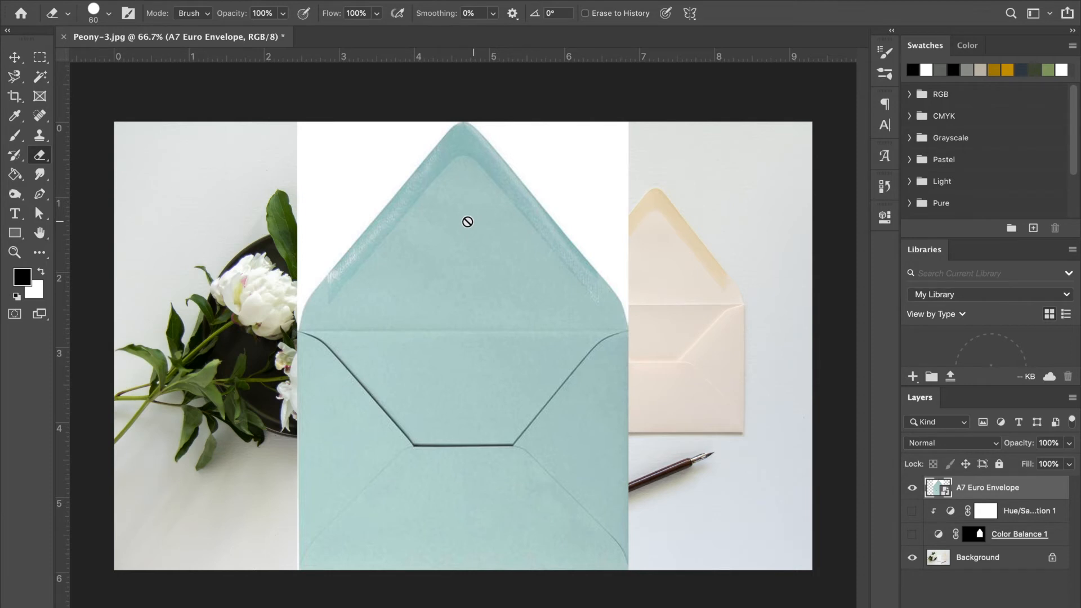
pyautogui.click(463, 263)
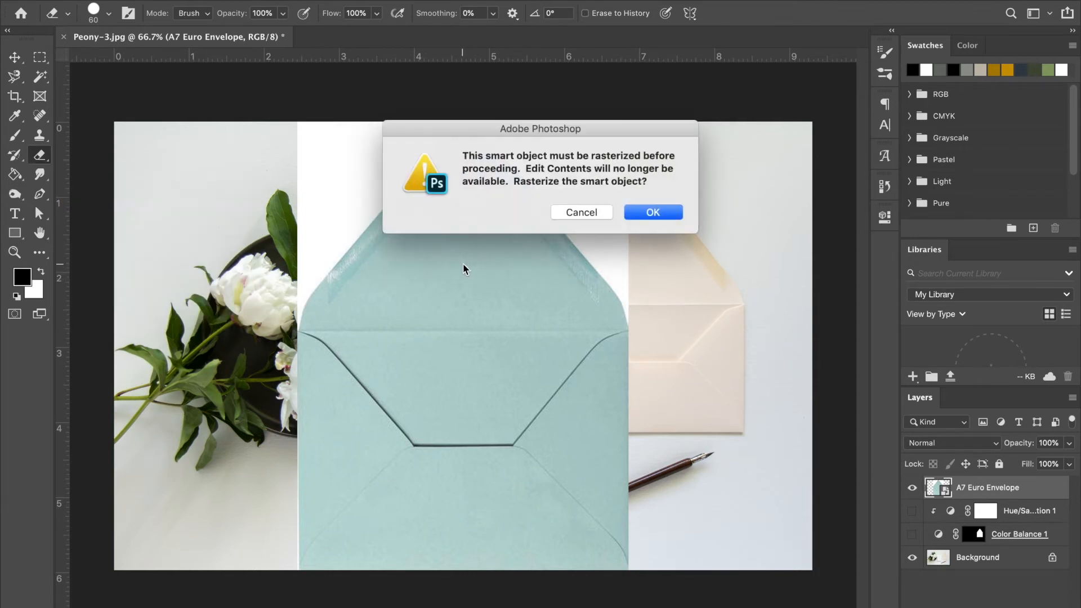
pyautogui.click(653, 213)
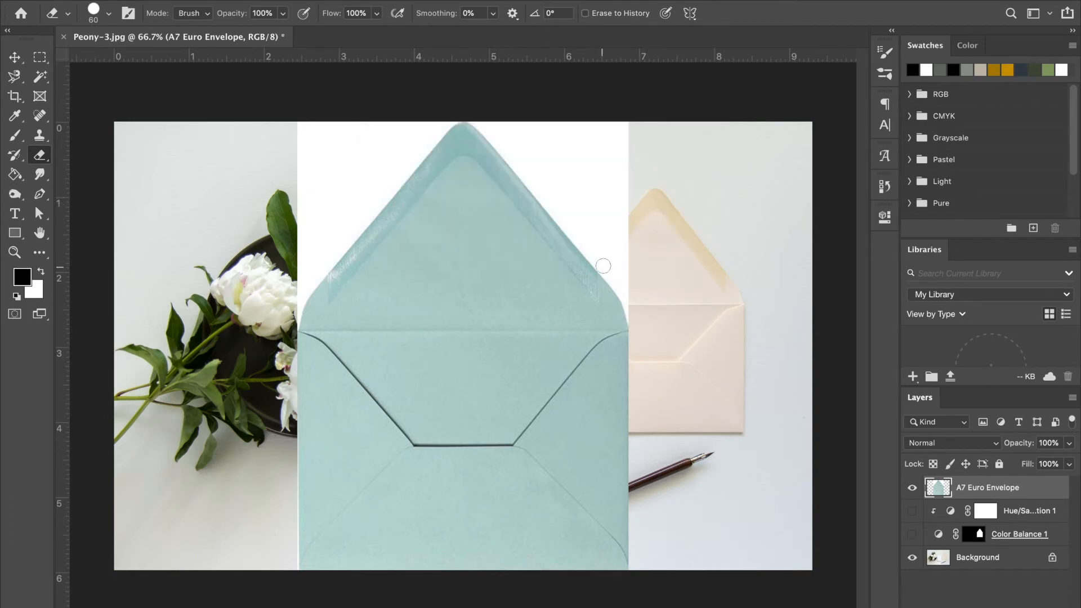
# Step: Delete the white background on both sides of the blue envelope's flap using Magic Wand selections
pyautogui.click(45, 77)
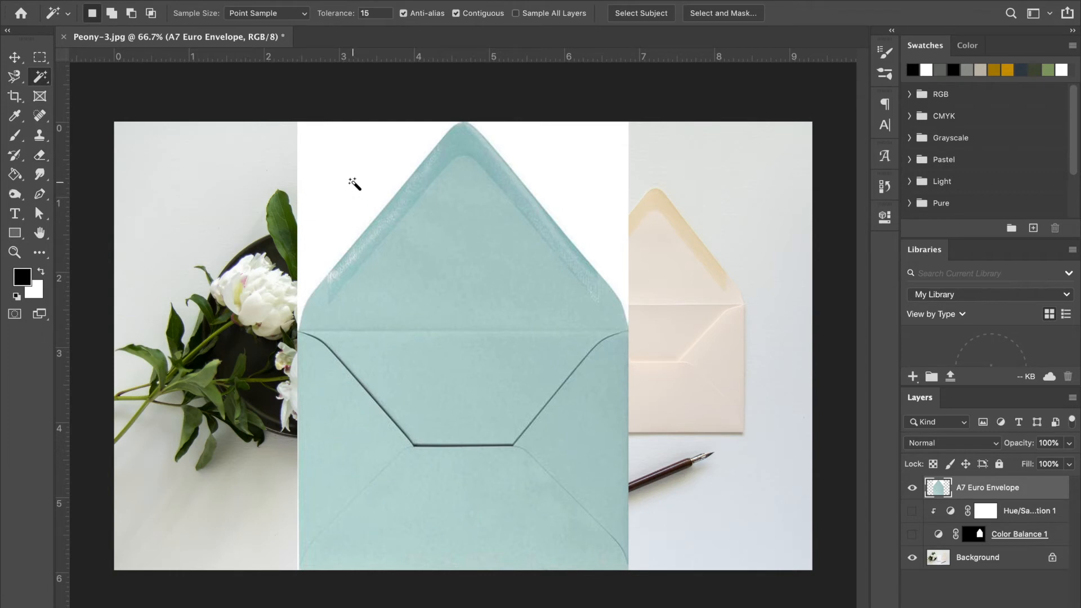
pyautogui.click(584, 180)
pyautogui.press('Delete')
pyautogui.click(366, 161)
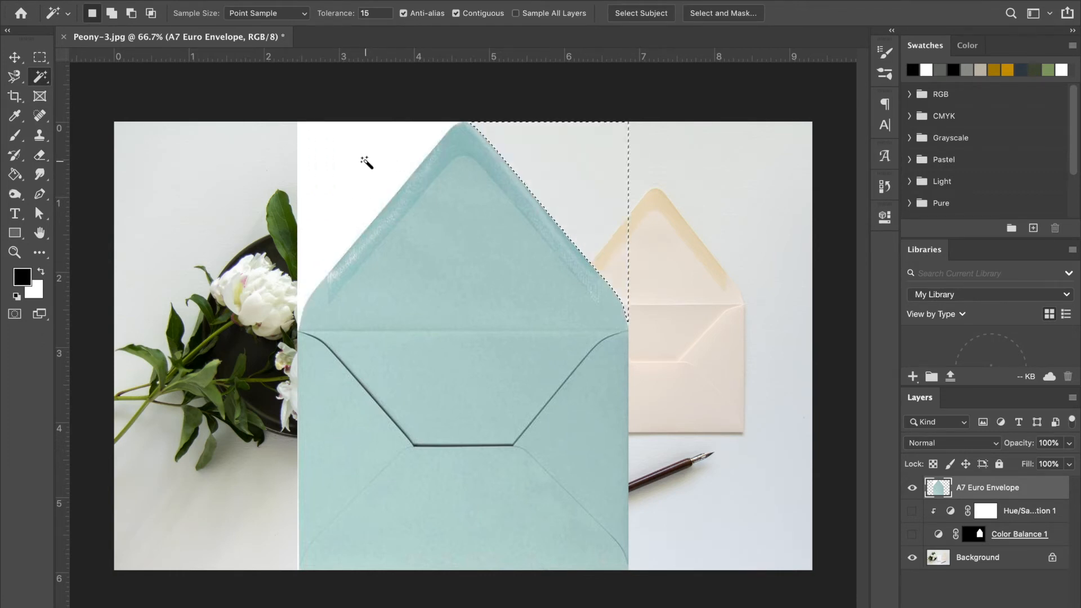
pyautogui.press('Delete')
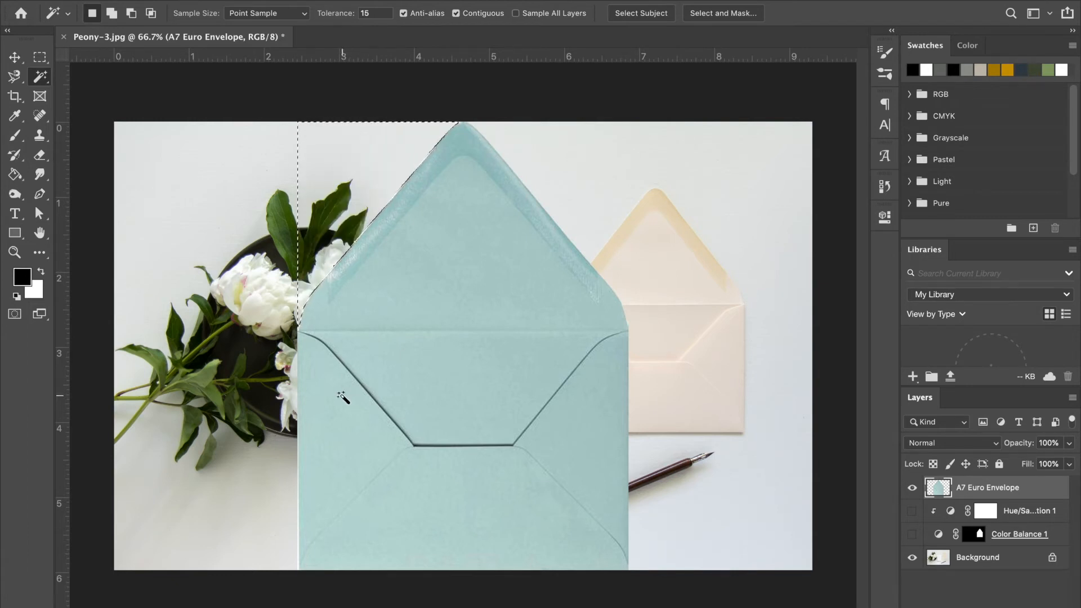
# Step: Delete the lower part of the white sliver along the blue envelope's left edge with the Magic Wand, and deselect
pyautogui.hotkey('ctrl', '+')
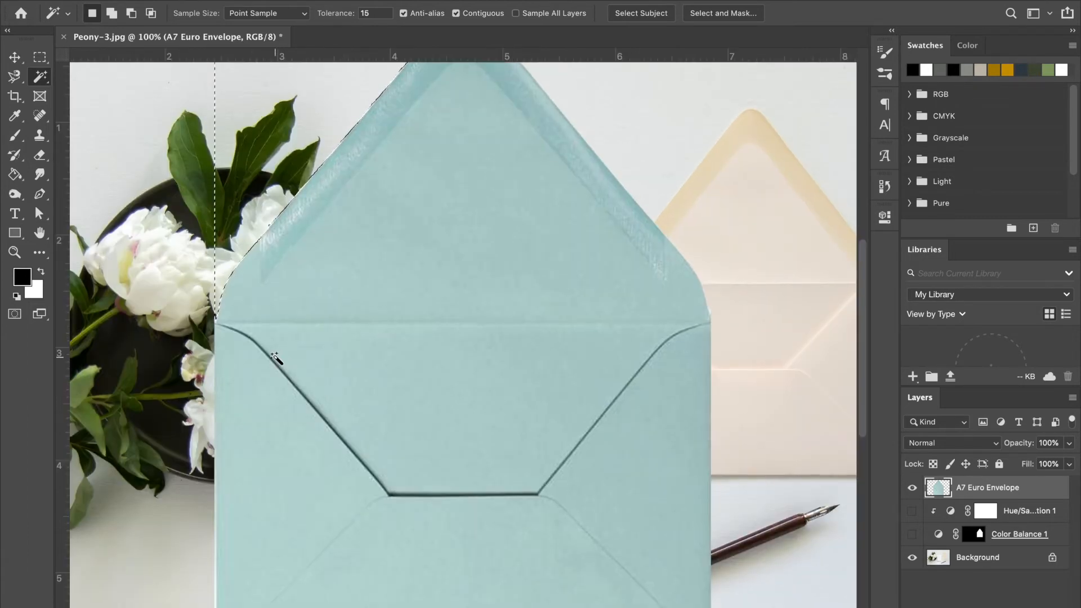
pyautogui.scroll(-5, 275, 358)
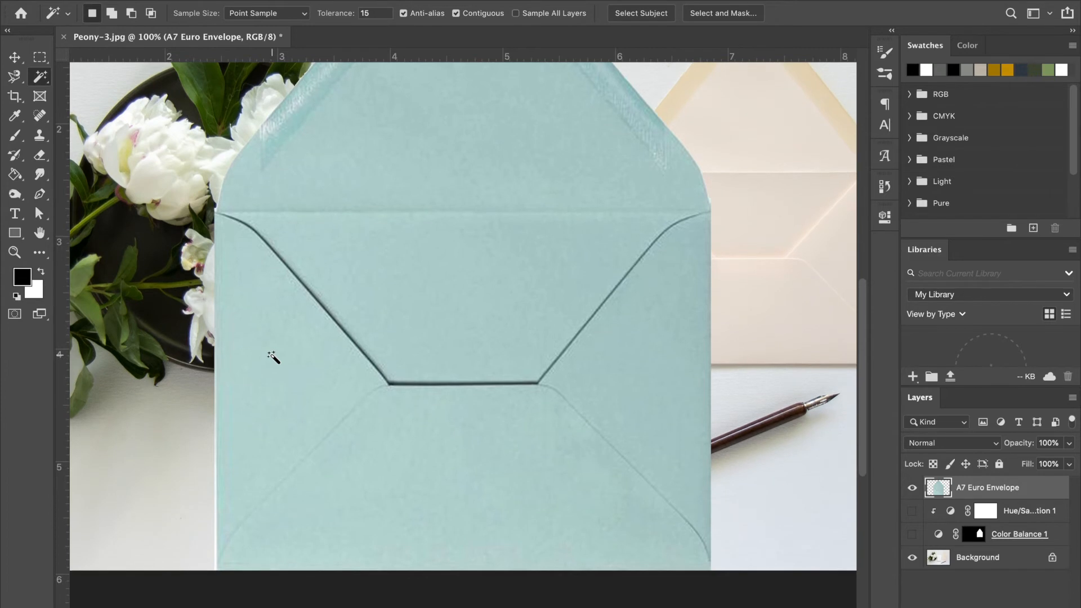
pyautogui.scroll(-3, 273, 357)
pyautogui.hotkey('ctrl', '+')
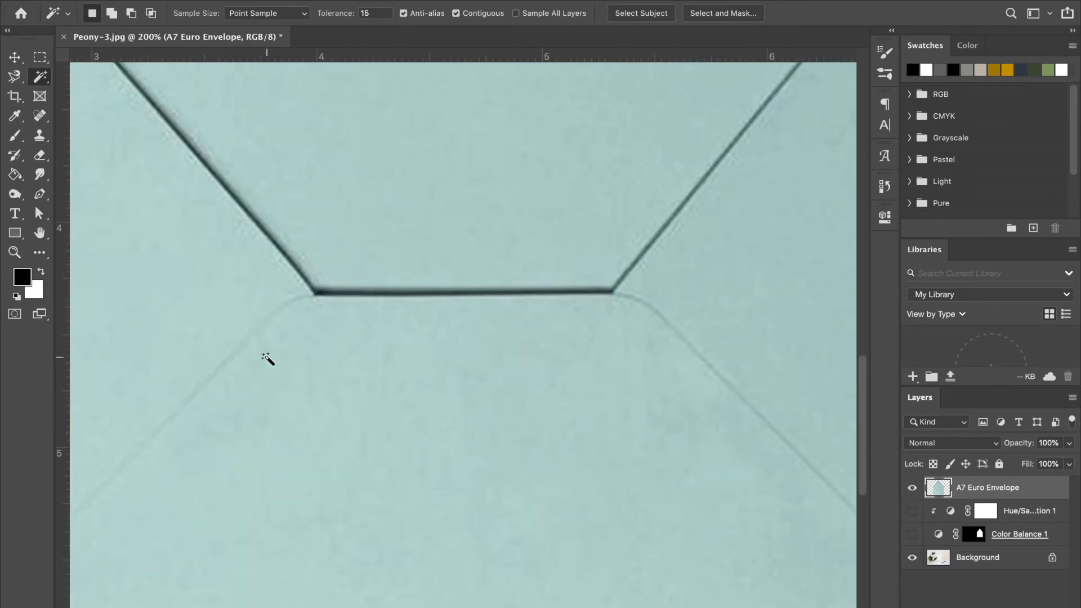
pyautogui.moveTo(242, 350); pyautogui.dragTo(632, 255)
pyautogui.click(362, 496)
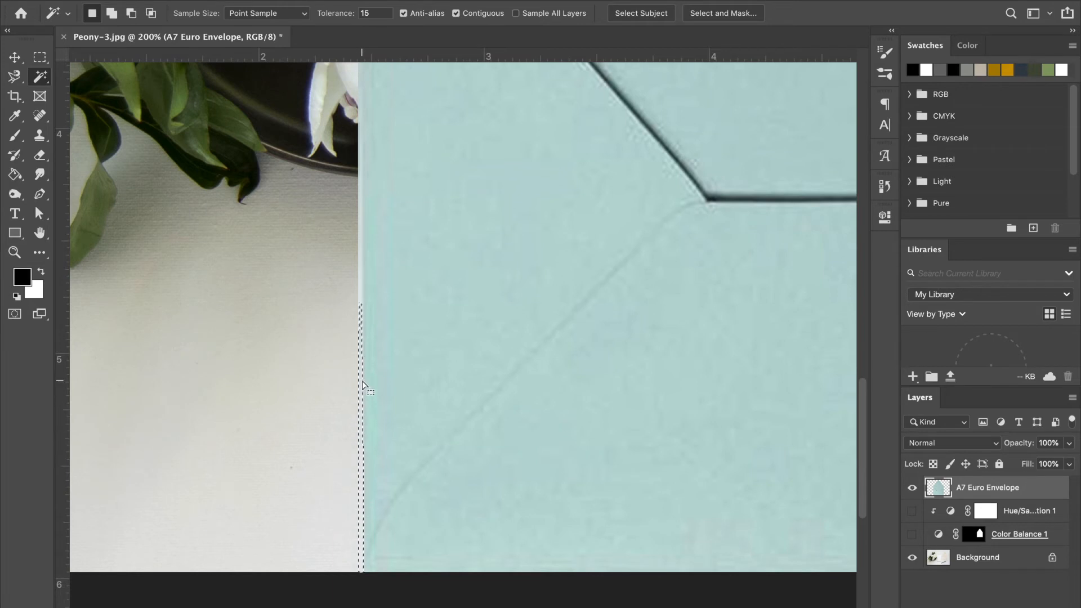
pyautogui.hotkey('ctrl', '-')
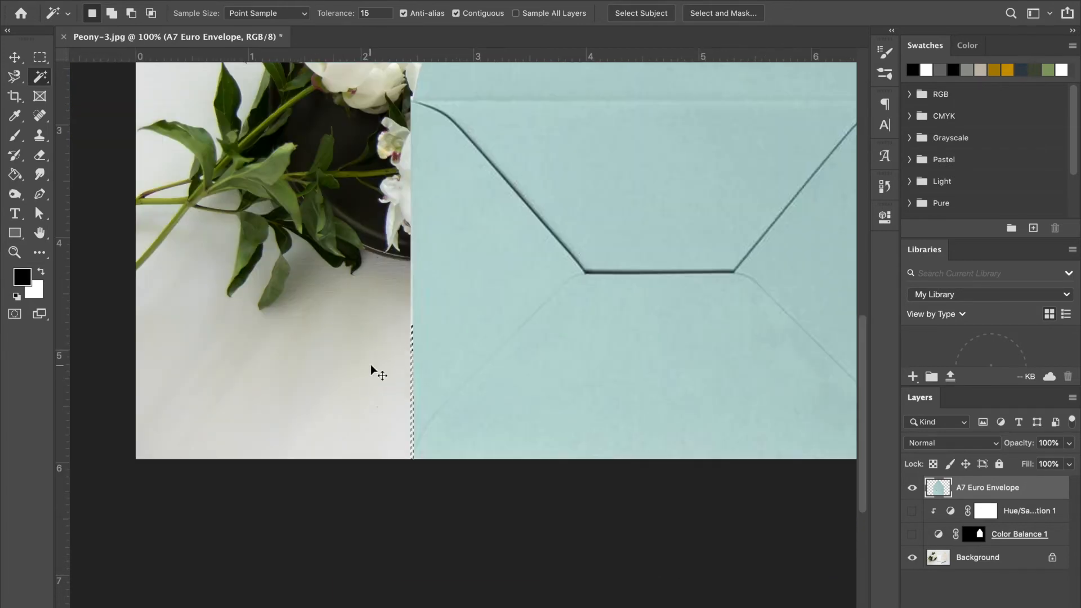
pyautogui.hotkey('ctrl', 'd')
# Step: Erase the remaining white sliver along the blue envelope's left edge in a straight line with the Eraser
pyautogui.press('e')
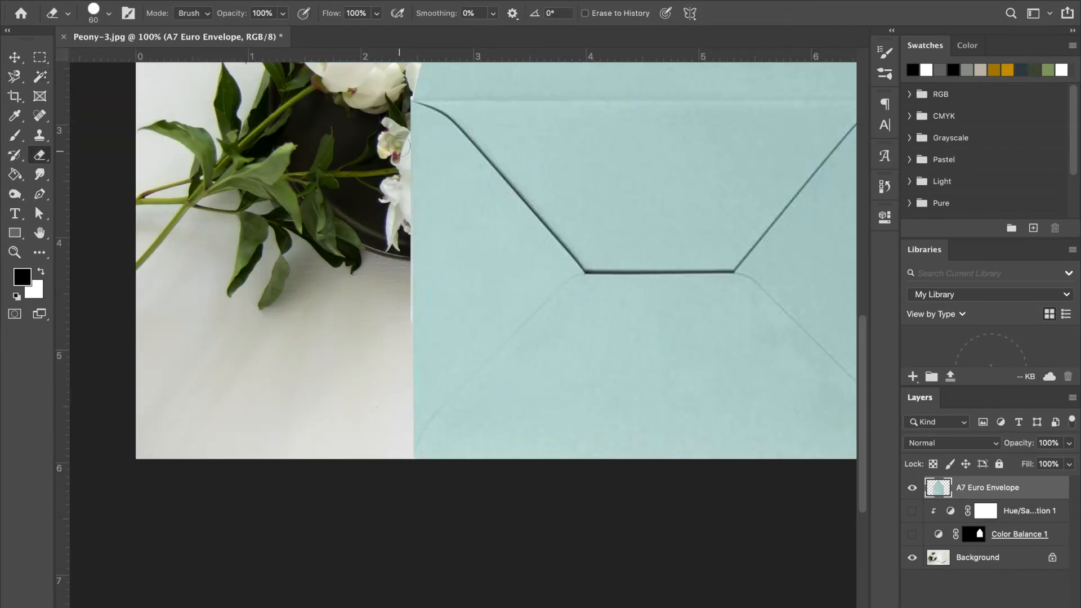
pyautogui.keyDown('shift'); pyautogui.click(400, 111); pyautogui.keyUp('shift')
pyautogui.hscroll(5, 574, 141)
pyautogui.scroll(2, 574, 141)
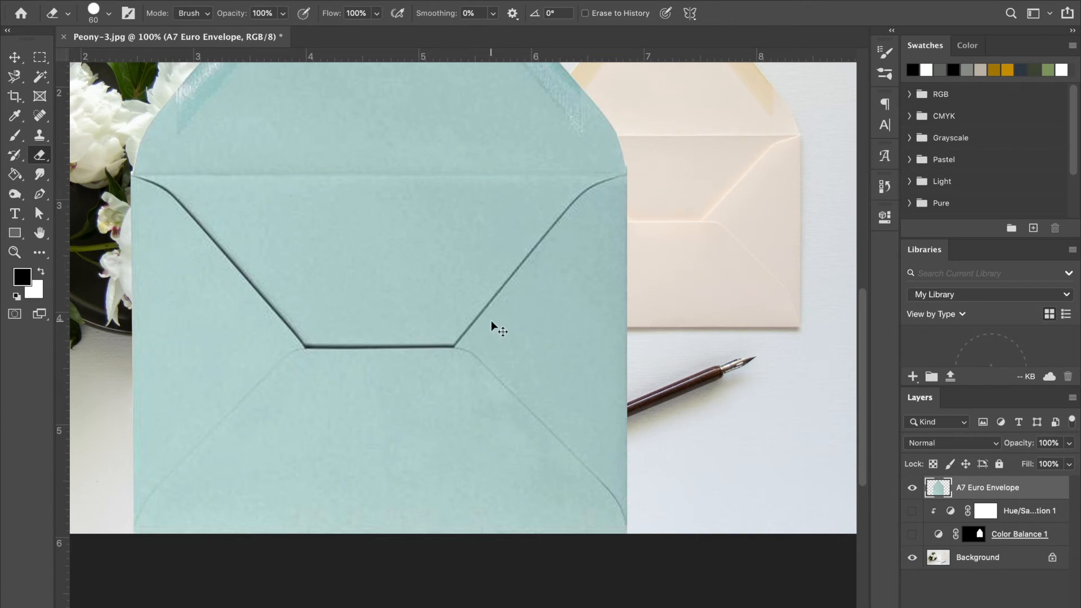
pyautogui.hotkey('ctrl', '-')
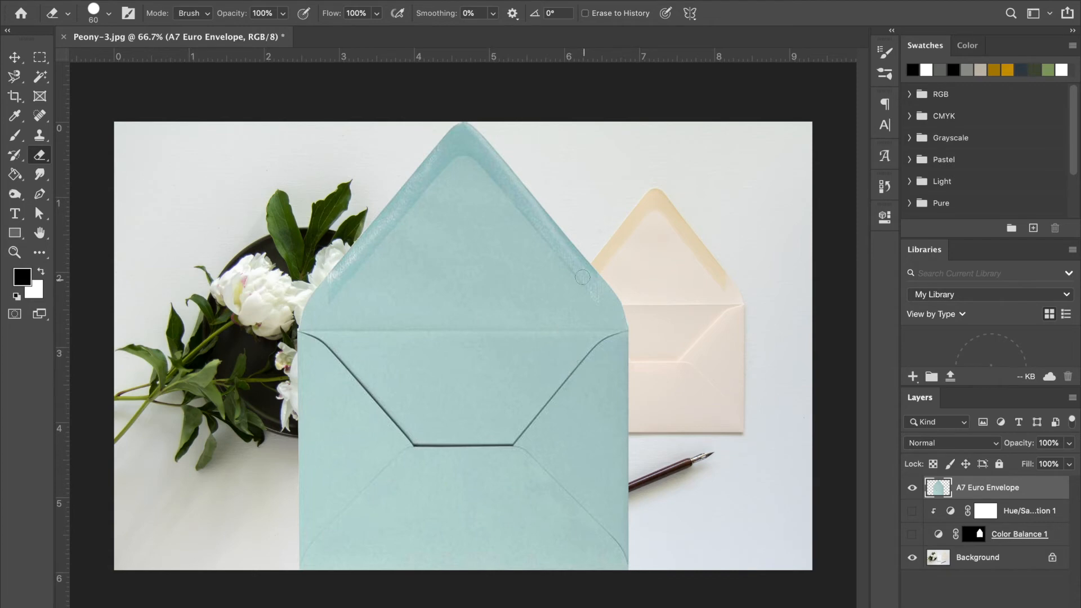
pyautogui.click(118, 0)
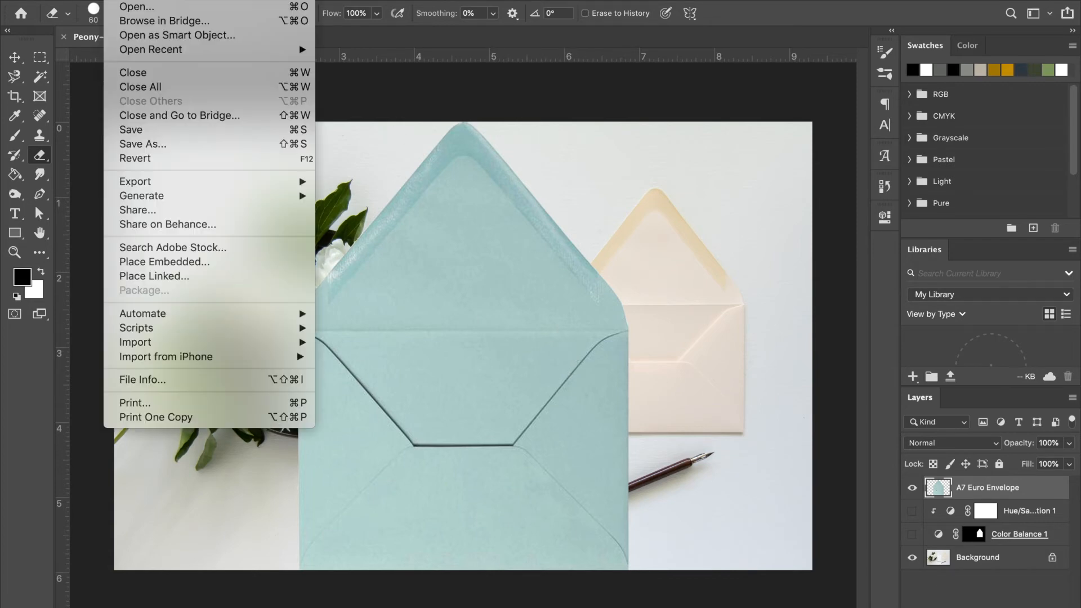
pyautogui.click(118, 0)
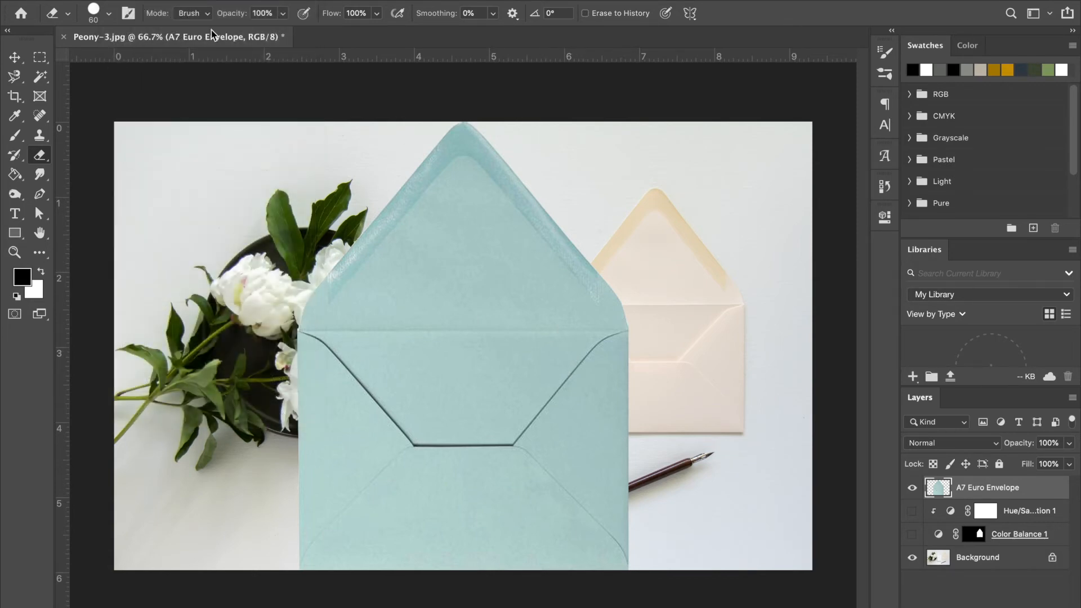
pyautogui.click(118, 0)
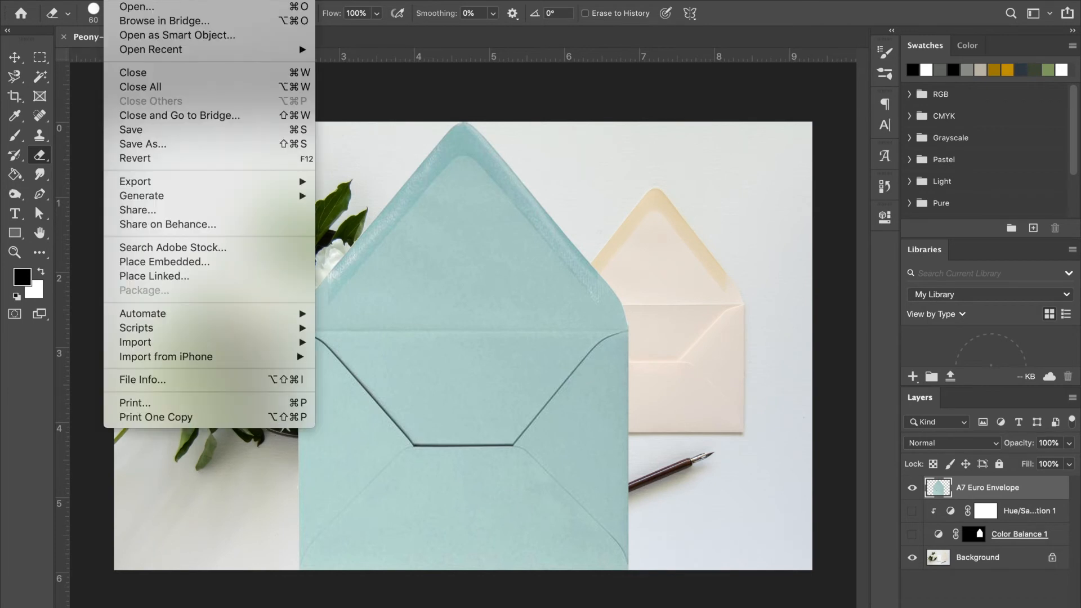
pyautogui.moveTo(149, 0)
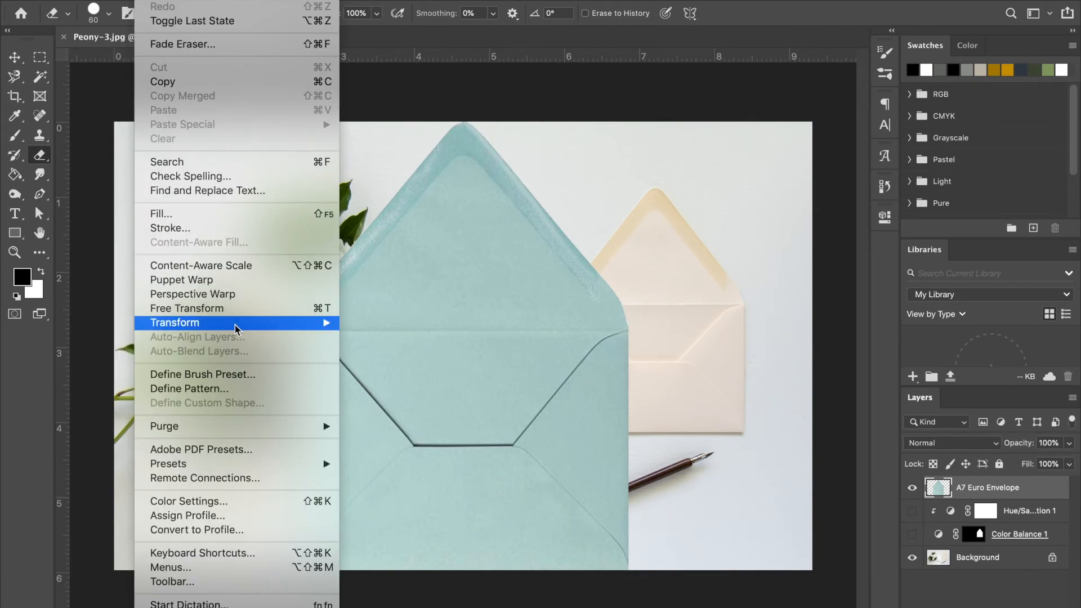
pyautogui.moveTo(235, 326)
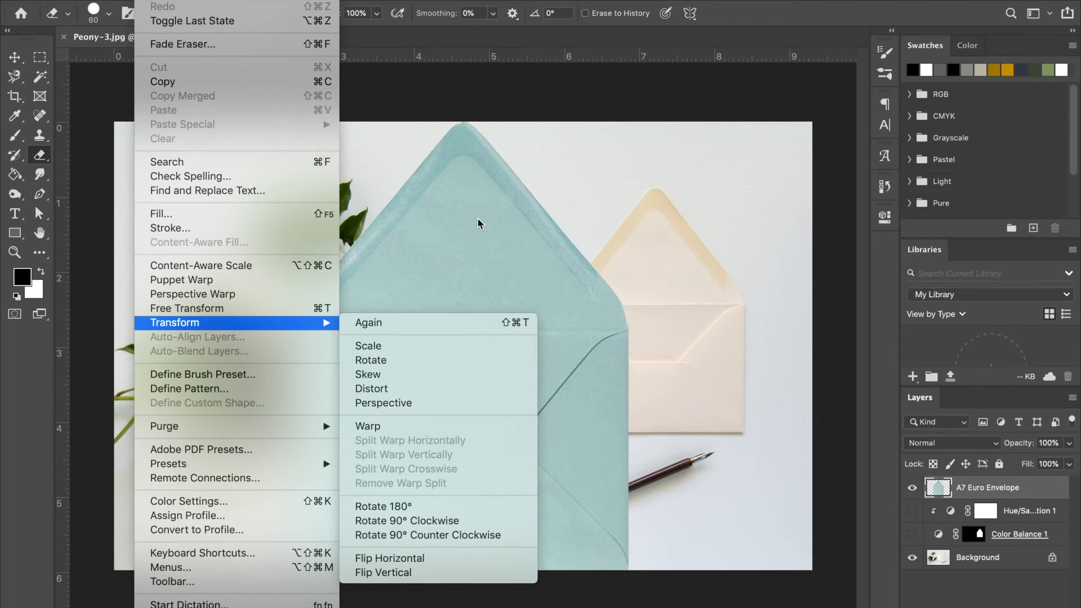
pyautogui.click(450, 236)
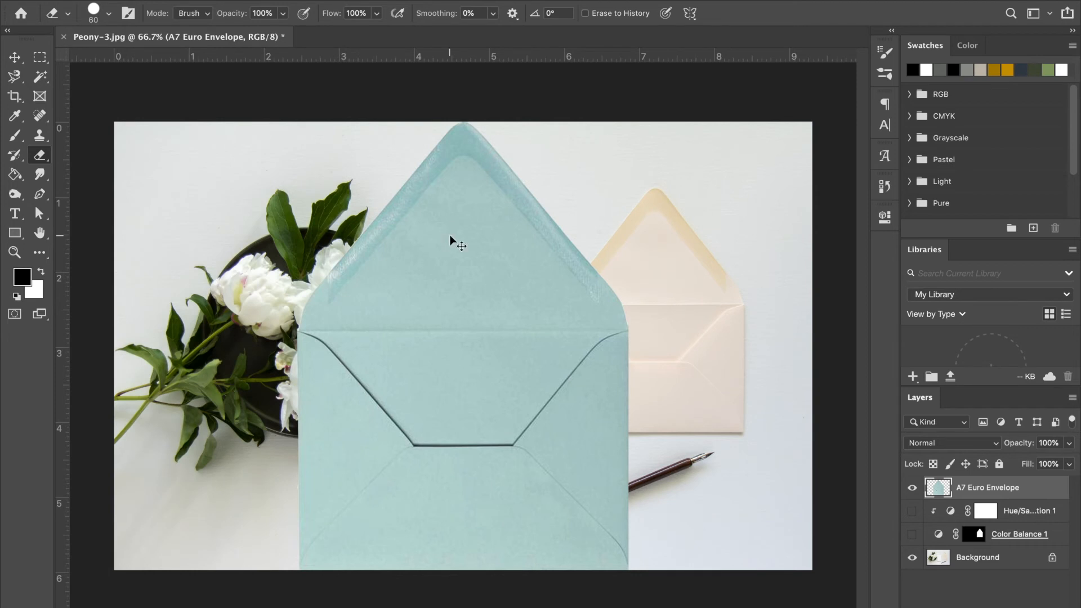
# Step: Scale the blue envelope proportionally to 54.58% and place it over the peach envelope so their widths match
pyautogui.hotkey('ctrl', 't')
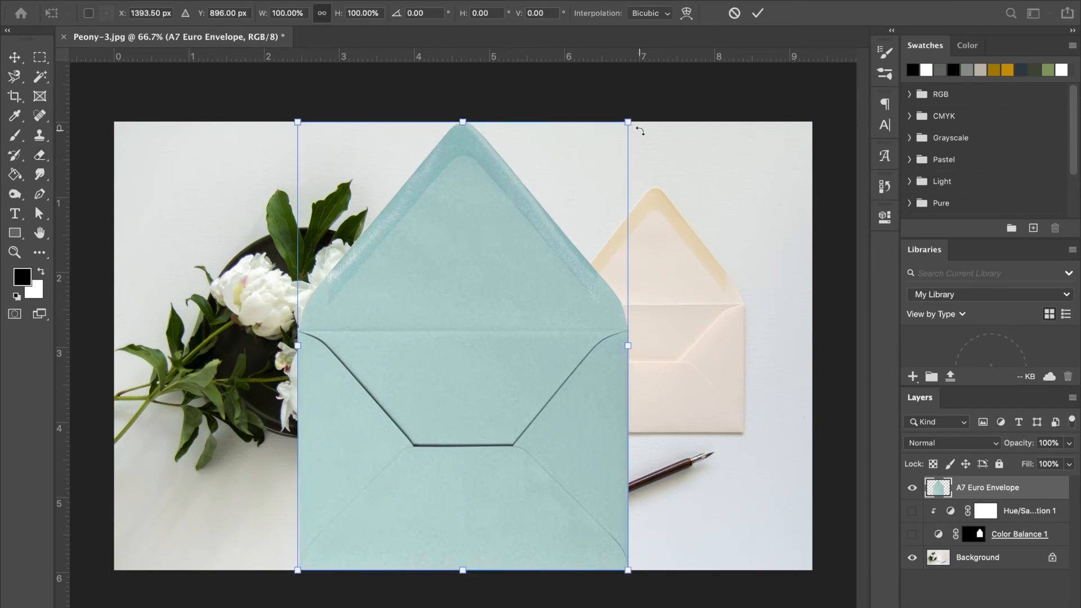
pyautogui.moveTo(602, 349); pyautogui.dragTo(513, 359)
pyautogui.moveTo(451, 430); pyautogui.dragTo(700, 372)
pyautogui.moveTo(706, 370); pyautogui.dragTo(698, 373)
pyautogui.moveTo(776, 434); pyautogui.dragTo(742, 395)
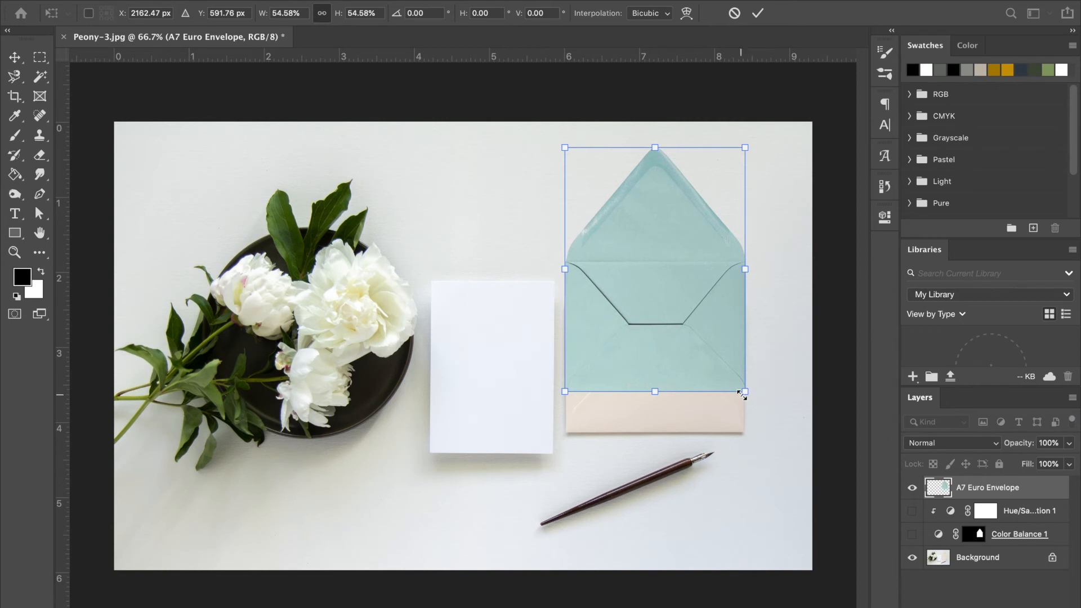
# Step: Shift the blue envelope straight down to about Y 752 px so it covers the peach envelope, and apply the transform
pyautogui.hotkey('shift', 'Down')
pyautogui.hotkey('shift', 'Down')
pyautogui.hotkey('shift', 'Down')
pyautogui.hotkey('shift', 'Down')
pyautogui.hotkey('shift', 'Down')
pyautogui.hotkey('shift', 'Down')
pyautogui.hotkey('shift', 'Down')
pyautogui.hotkey('shift', 'Down')
pyautogui.hotkey('shift', 'Down')
pyautogui.hotkey('shift', 'Down')
pyautogui.hotkey('shift', 'Down')
pyautogui.hotkey('shift', 'Down')
pyautogui.hotkey('shift', 'Down')
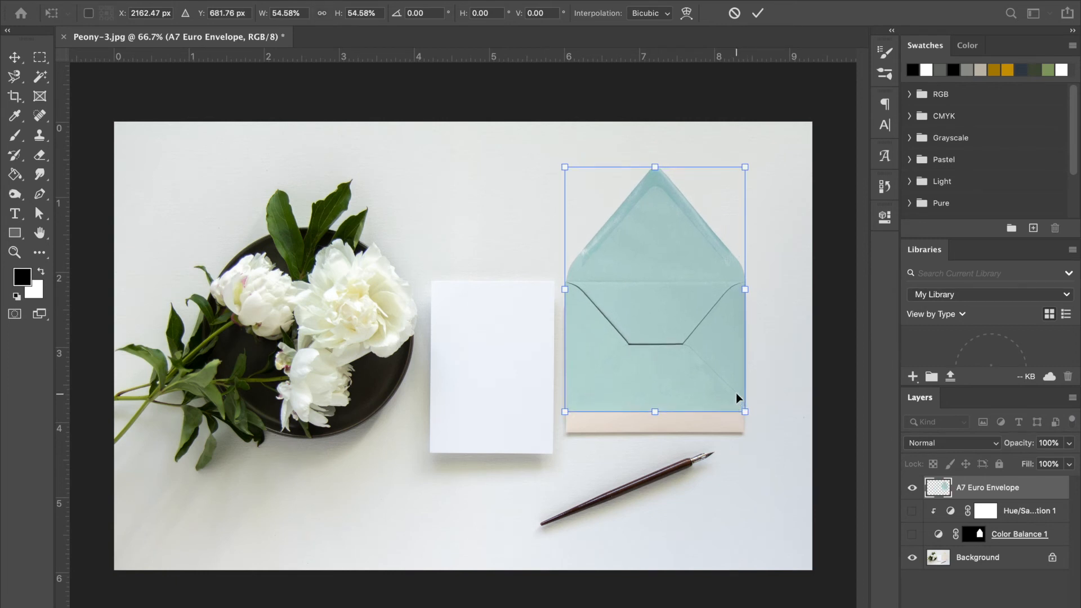
pyautogui.hotkey('shift', 'Down')
pyautogui.hotkey('shift', 'Down')
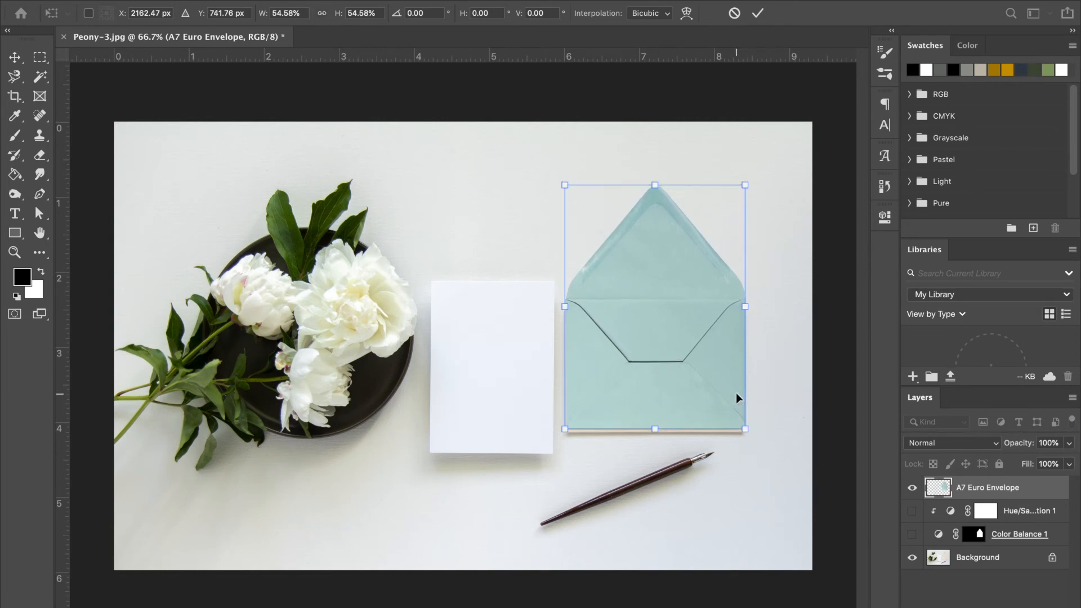
pyautogui.press('Down')
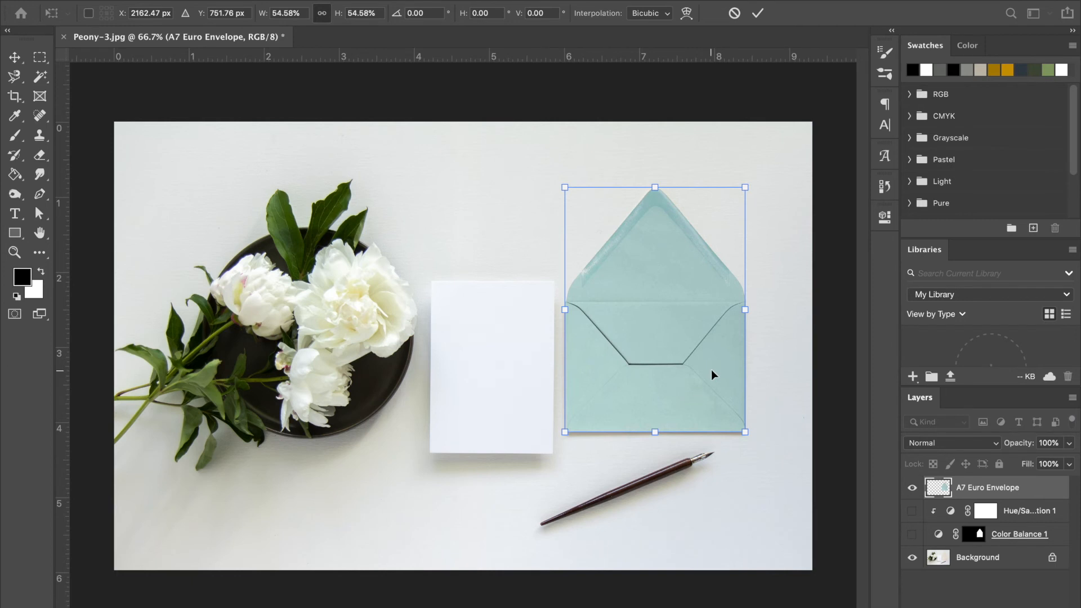
pyautogui.press('Return')
pyautogui.press('e')
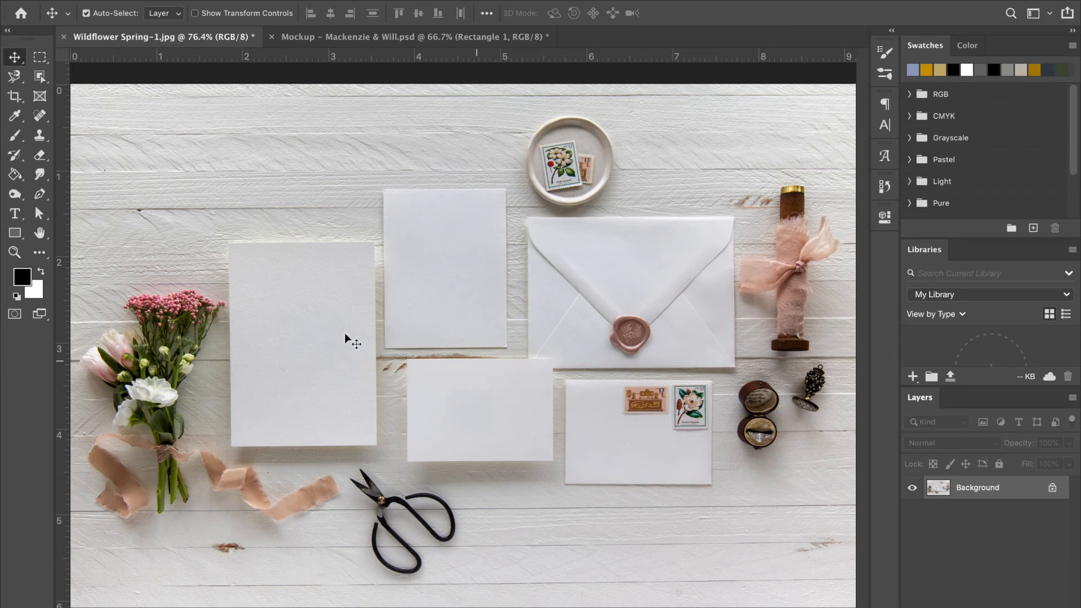
# Step: In Wildflower Spring-1.jpg, draw a rectangle shape of about 509 × 361 px covering the small stamped envelope
pyautogui.click(15, 235)
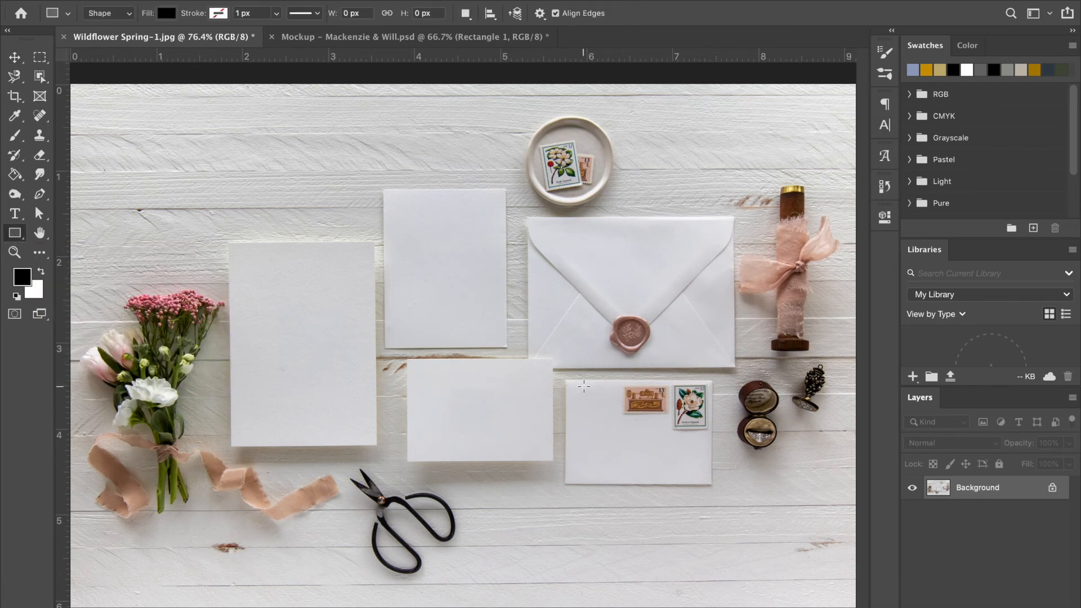
pyautogui.press('super+plus')
pyautogui.press('super+plus')
pyautogui.press('super+plus')
pyautogui.moveTo(697, 406); pyautogui.dragTo(218, 185)
pyautogui.moveTo(615, 356); pyautogui.dragTo(474, 262)
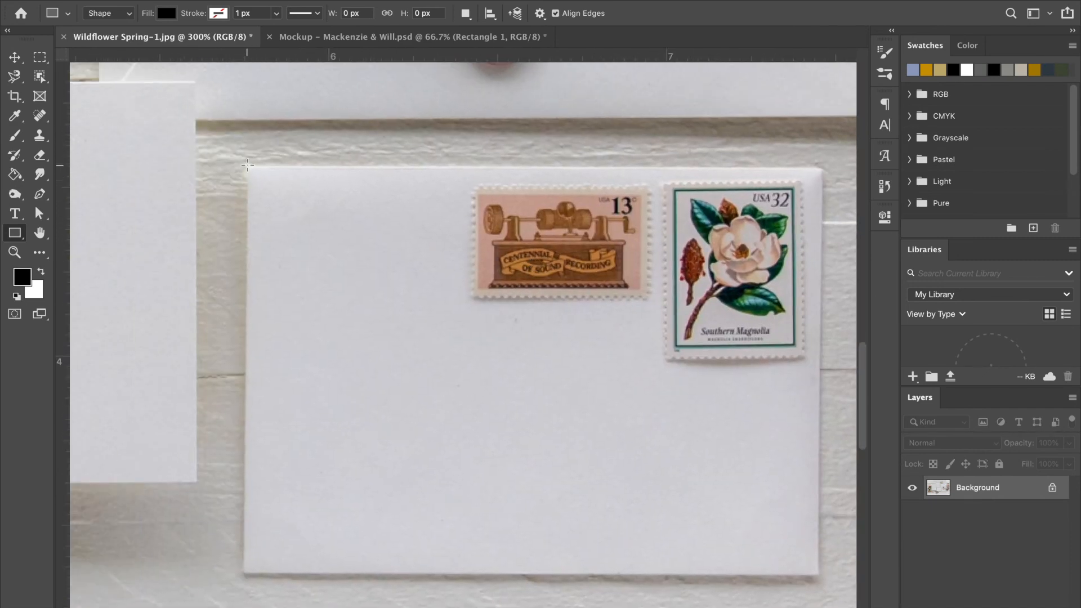
pyautogui.moveTo(247, 167); pyautogui.dragTo(819, 574)
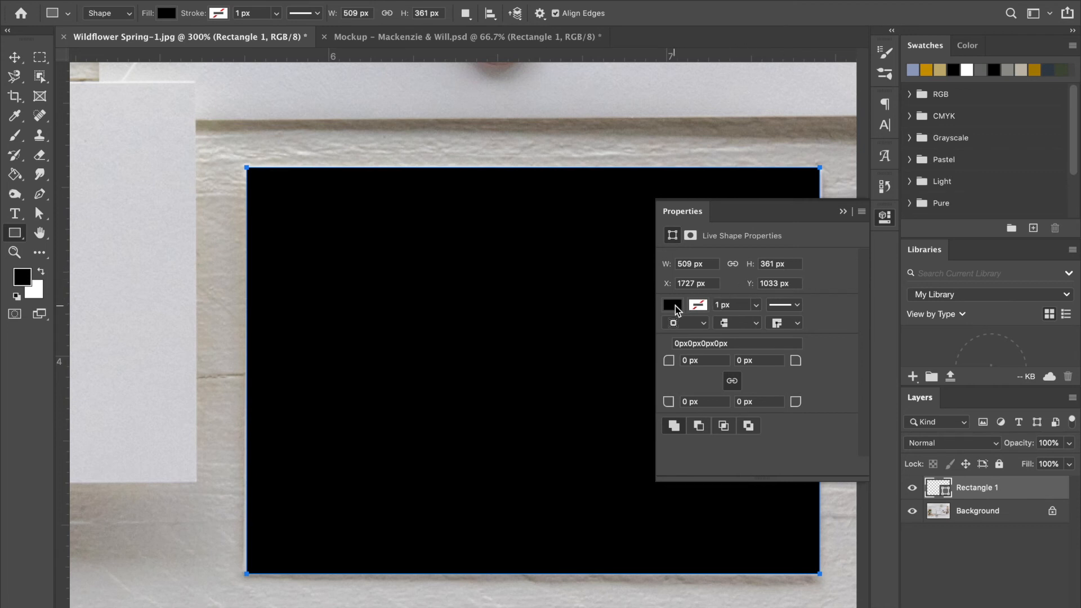
# Step: Fill the rectangle with the recently used periwinkle blue and lower its layer opacity to 61%
pyautogui.click(676, 307)
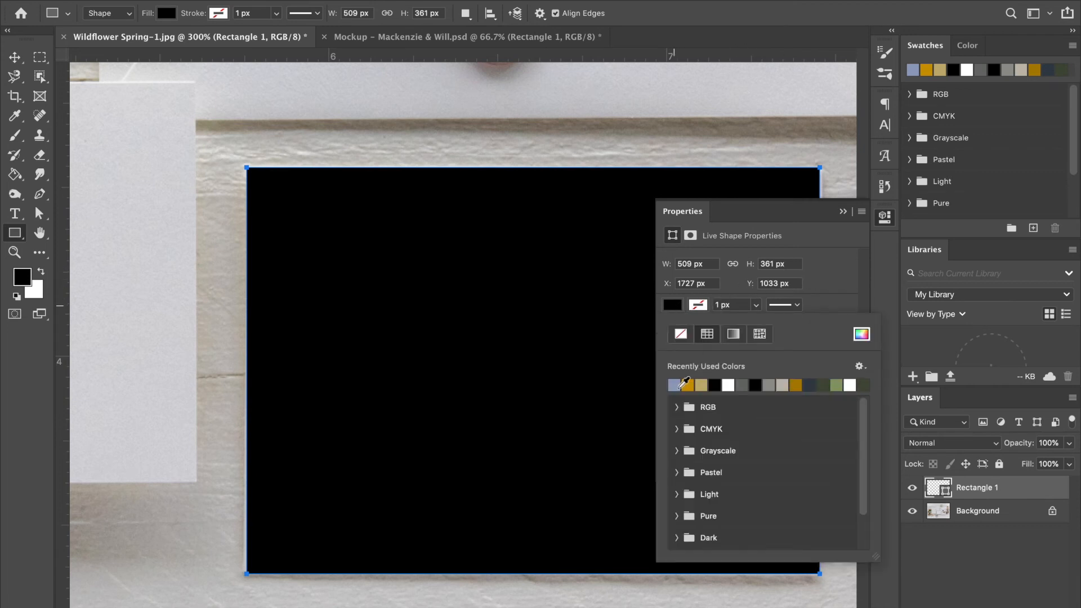
pyautogui.click(676, 385)
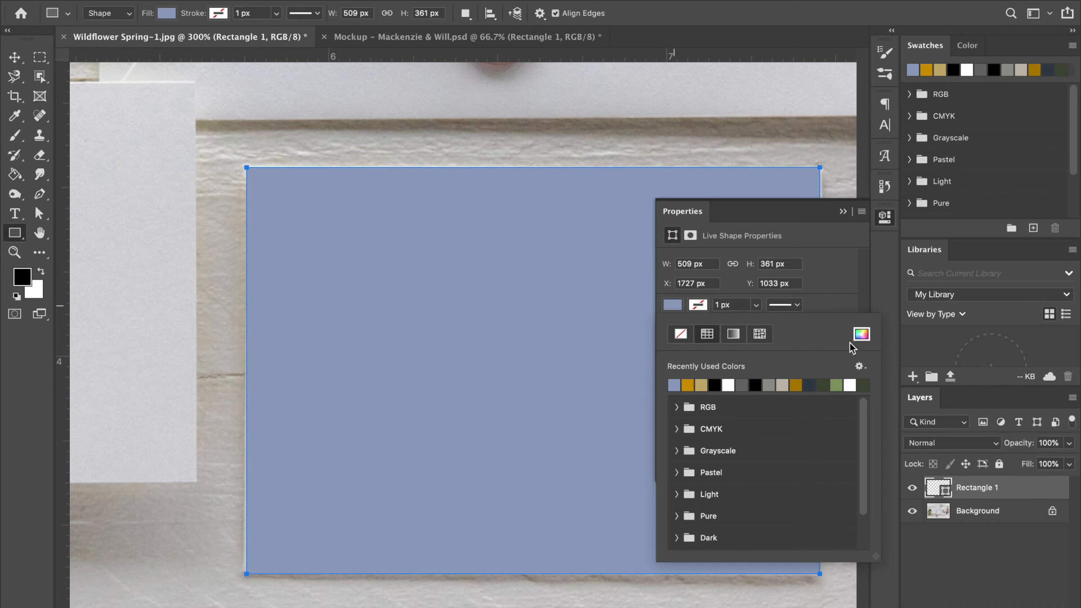
pyautogui.click(843, 211)
pyautogui.click(1069, 443)
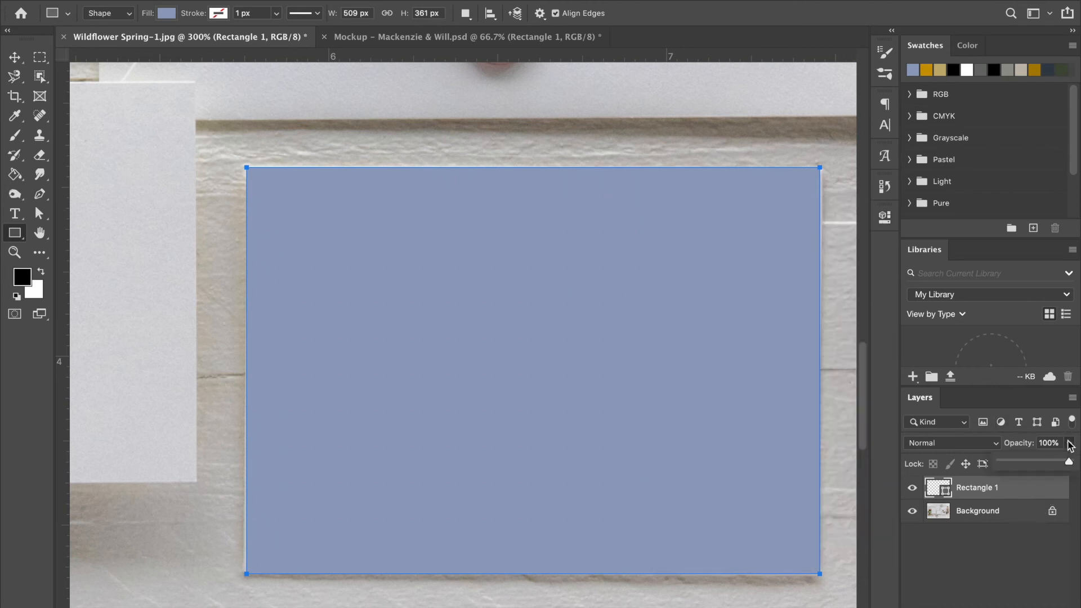
pyautogui.moveTo(1070, 463); pyautogui.dragTo(1042, 462)
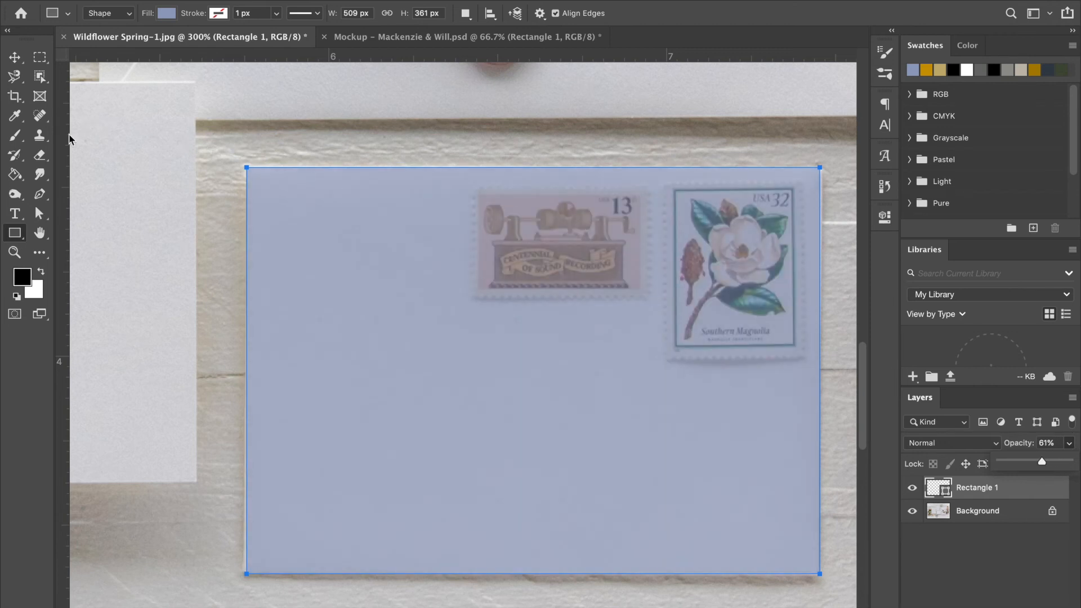
# Step: Rasterize the rectangle shape and erase the blue overlay from the 13-cent sound recording stamp with the Eraser
pyautogui.click(39, 158)
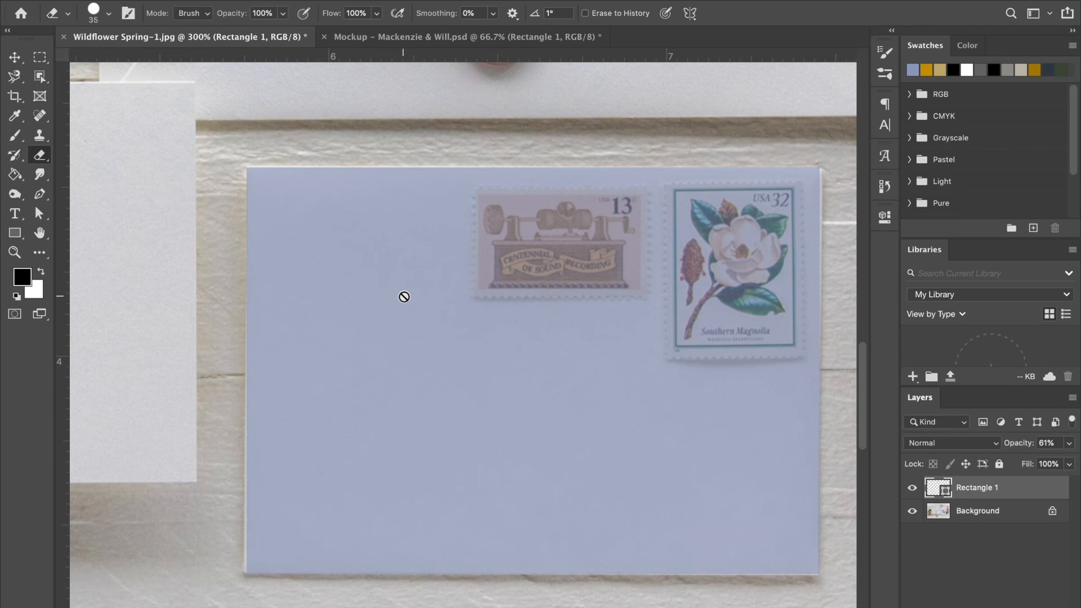
pyautogui.click(403, 297)
pyautogui.click(663, 219)
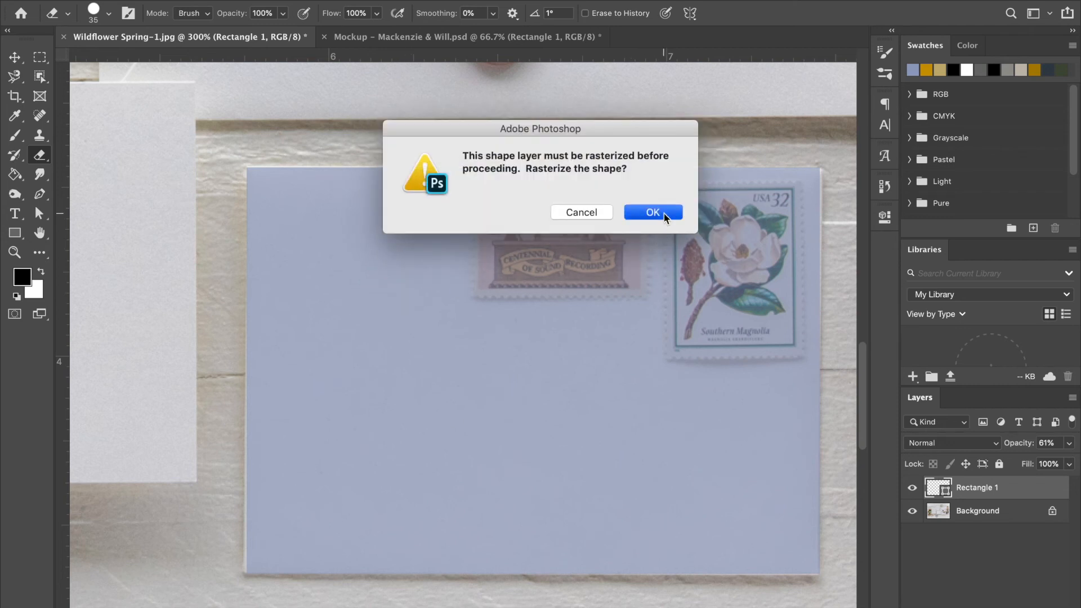
pyautogui.moveTo(492, 204); pyautogui.dragTo(628, 204)
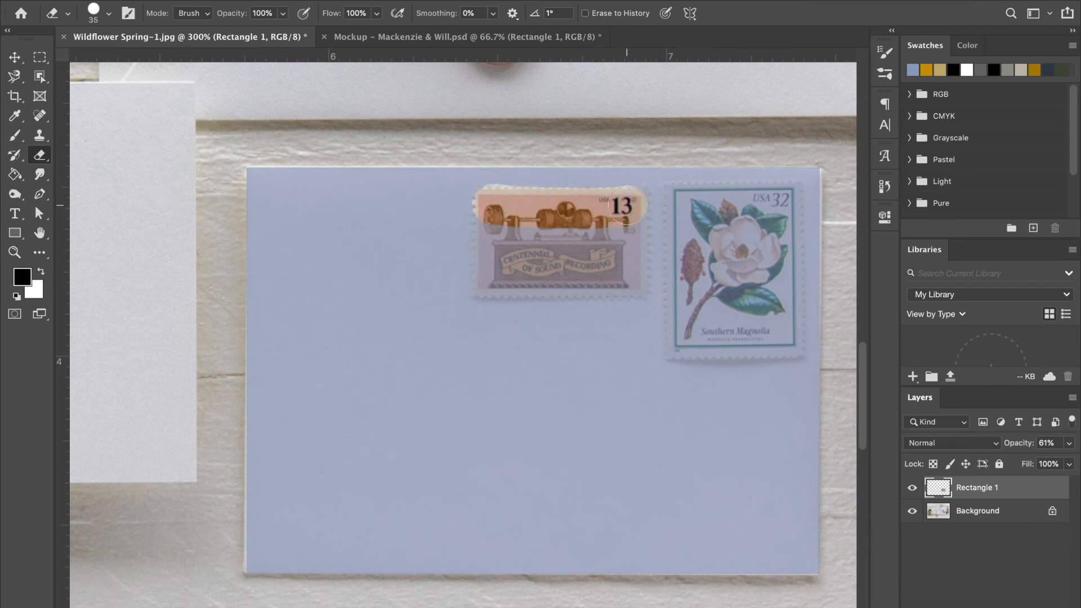
pyautogui.moveTo(632, 277); pyautogui.dragTo(500, 276)
pyautogui.moveTo(497, 224)
pyautogui.mouseDown()
pyautogui.moveTo(499, 264)
pyautogui.moveTo(511, 249)
pyautogui.moveTo(595, 243)
pyautogui.moveTo(625, 219)
pyautogui.moveTo(627, 262)
pyautogui.moveTo(629, 209)
pyautogui.mouseUp()
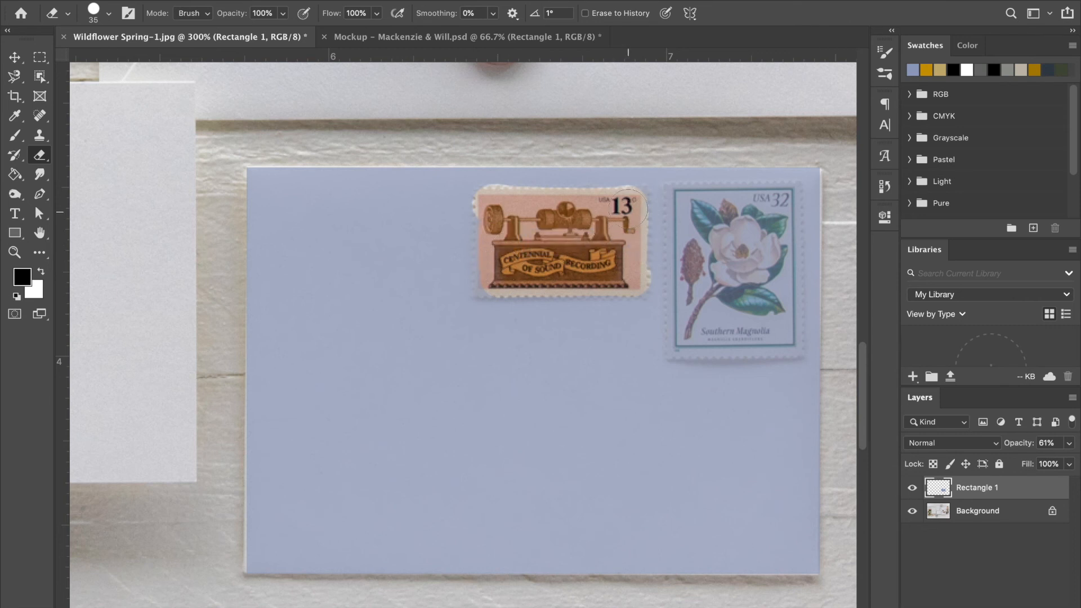
pyautogui.moveTo(499, 254); pyautogui.dragTo(493, 272)
# Step: Erase the blue overlay from the 32-cent Southern Magnolia stamp
pyautogui.click(682, 202)
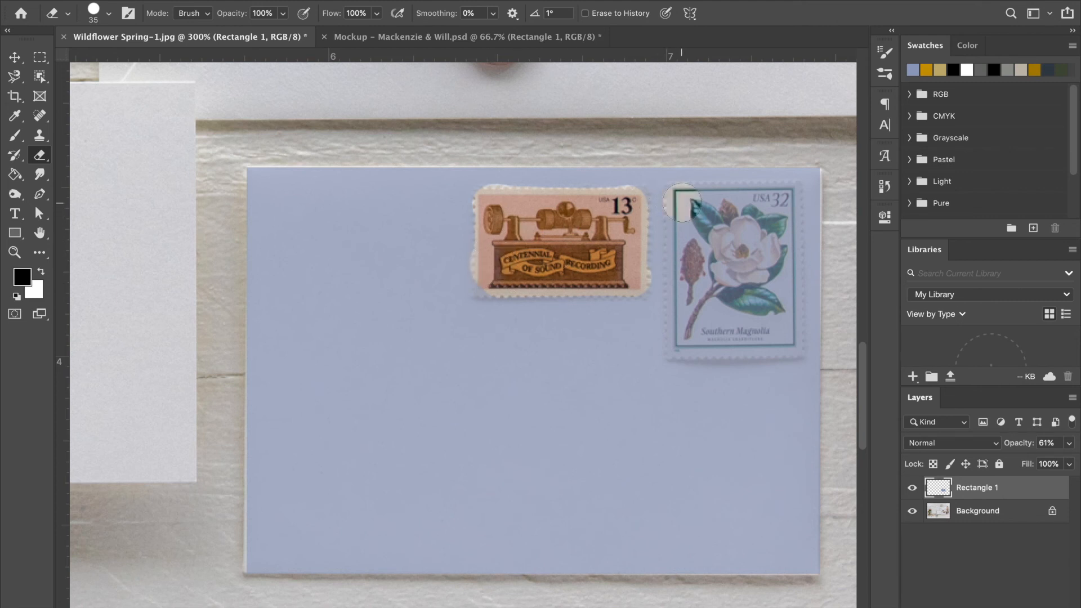
pyautogui.moveTo(685, 340); pyautogui.dragTo(782, 329)
pyautogui.moveTo(783, 200)
pyautogui.mouseDown()
pyautogui.moveTo(698, 202)
pyautogui.moveTo(731, 214)
pyautogui.moveTo(717, 266)
pyautogui.moveTo(725, 312)
pyautogui.moveTo(755, 275)
pyautogui.moveTo(751, 220)
pyautogui.mouseUp()
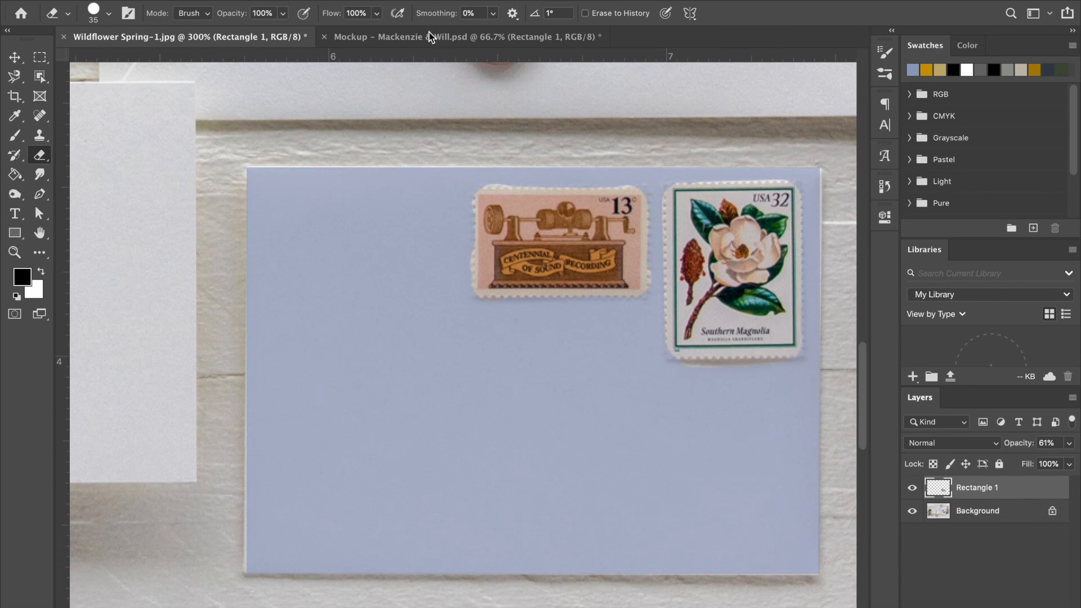
# Step: Check the finished mockup document and hide the blue rectangle layer in Wildflower Spring-1.jpg
pyautogui.click(414, 37)
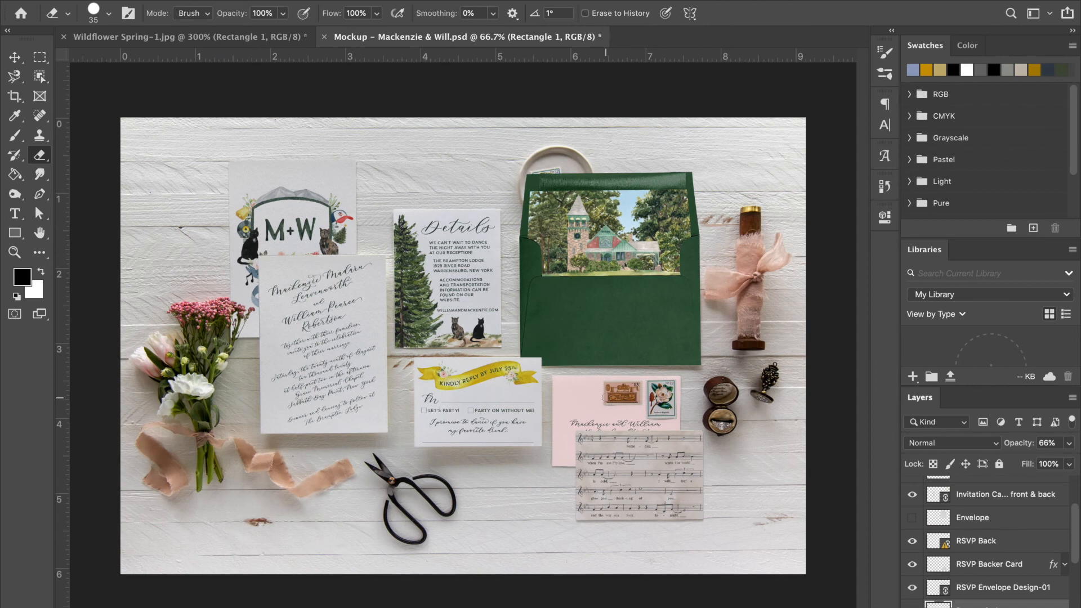
pyautogui.click(248, 34)
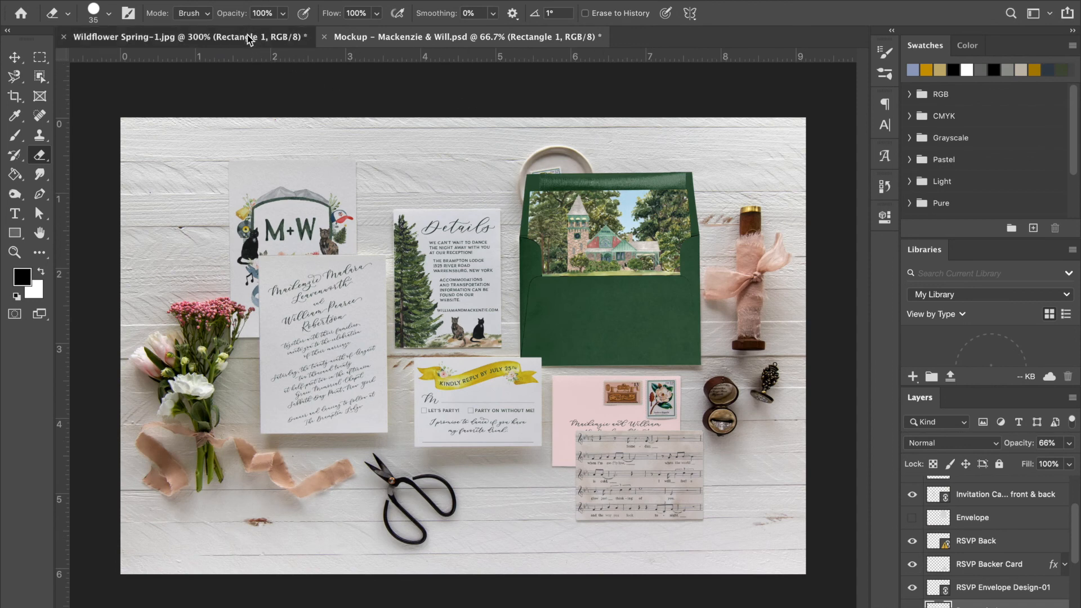
pyautogui.hotkey('ctrl', '0')
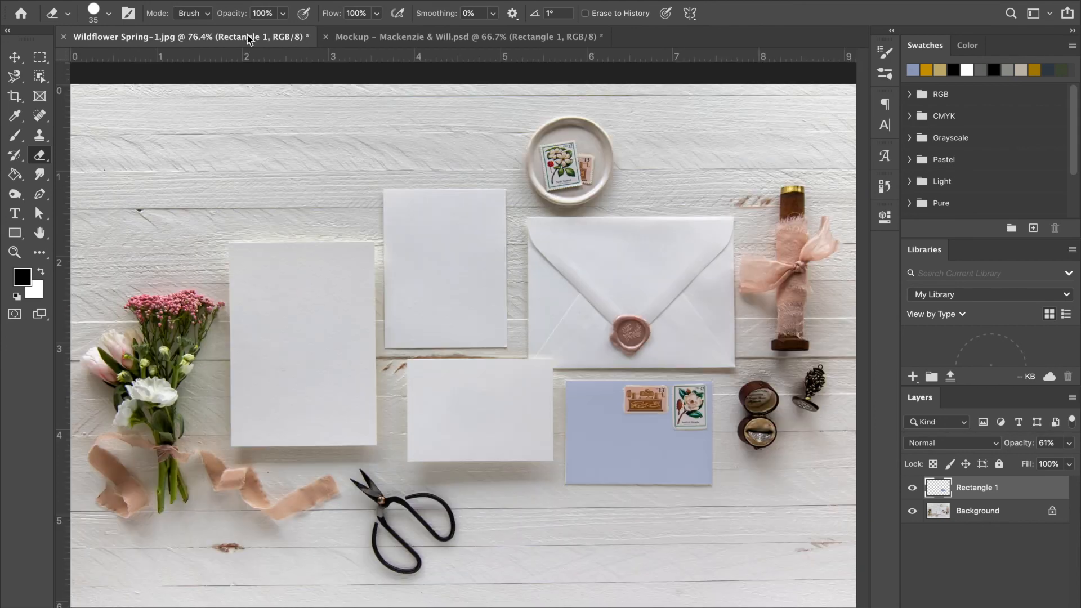
pyautogui.click(912, 487)
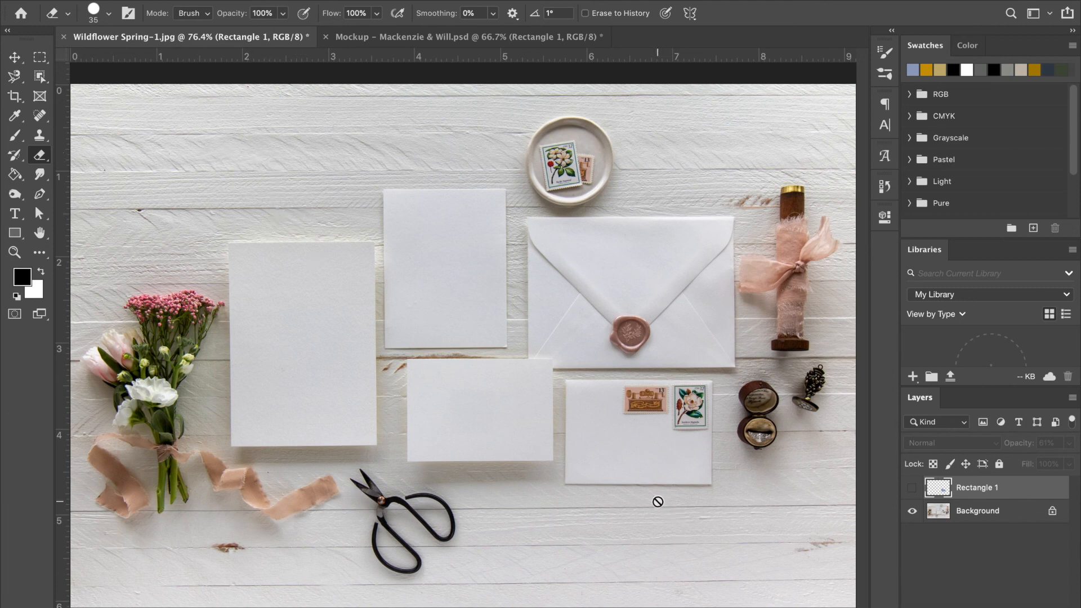
# Step: Examine the pink reply envelope and its stamps up close in the finished mockup document
pyautogui.click(507, 40)
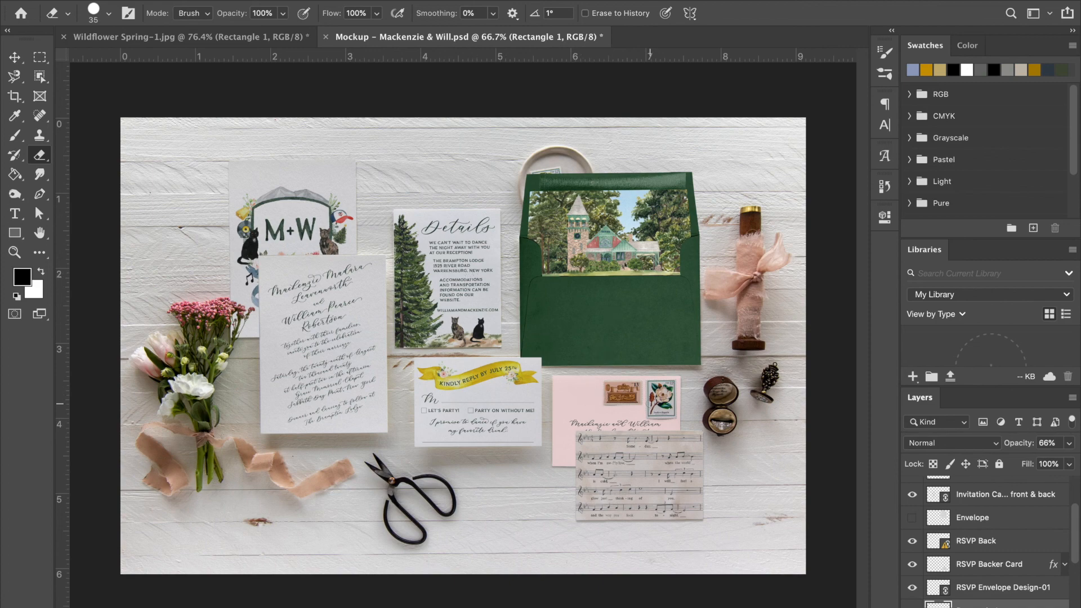
pyautogui.press('super+plus')
pyautogui.press('super+plus')
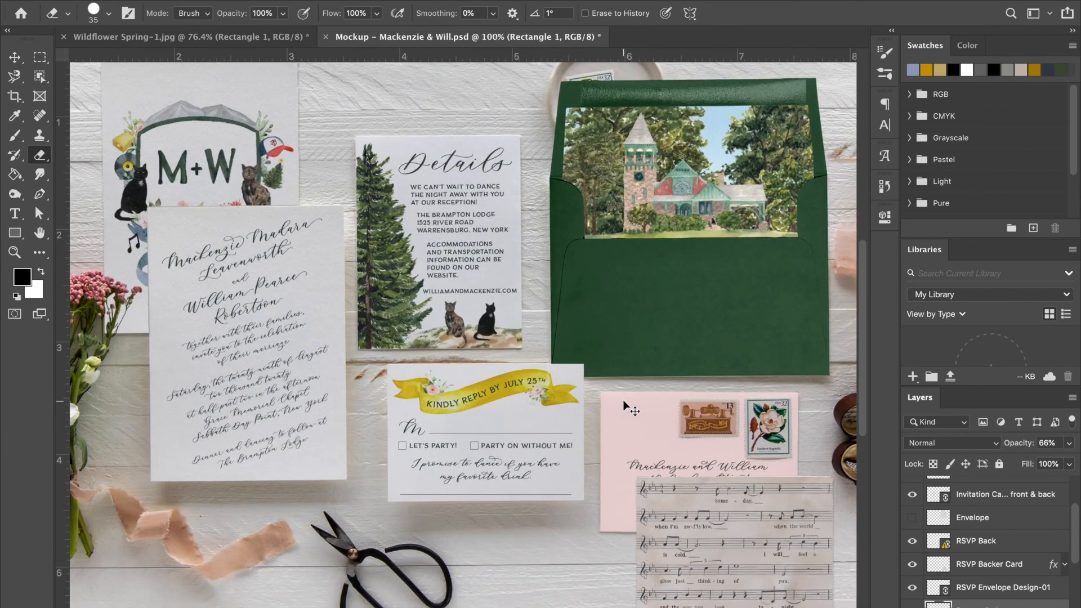
pyautogui.moveTo(648, 404); pyautogui.dragTo(319, 238)
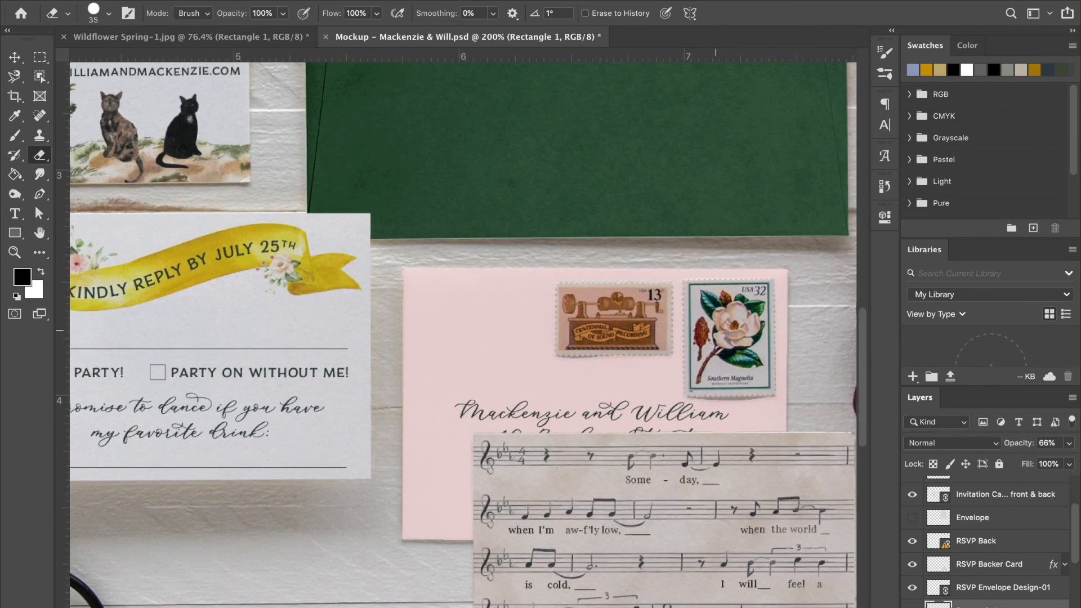
pyautogui.press('super+minus')
pyautogui.press('super+minus')
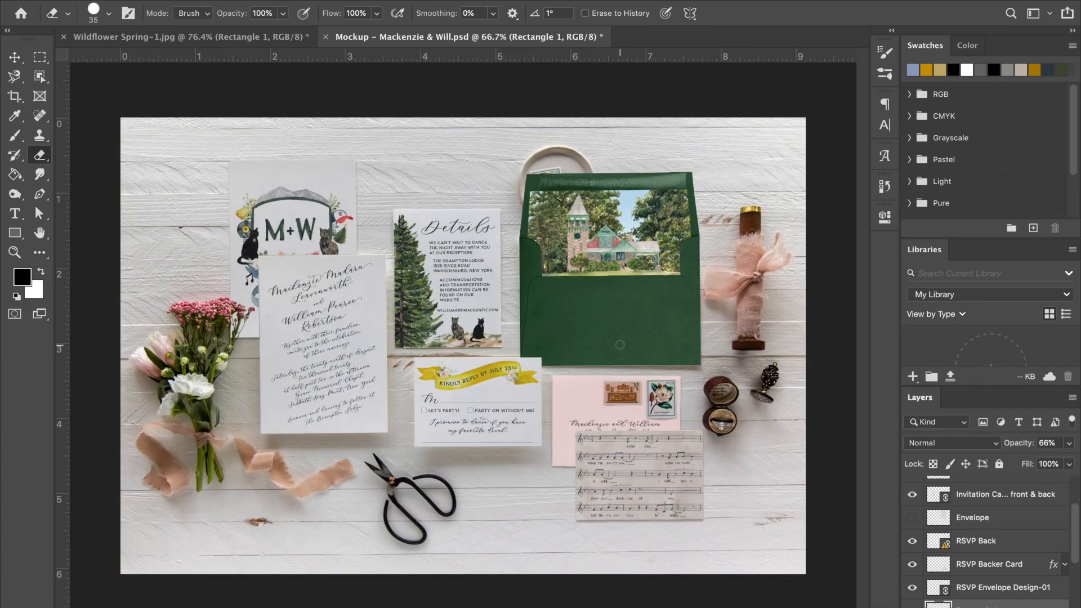